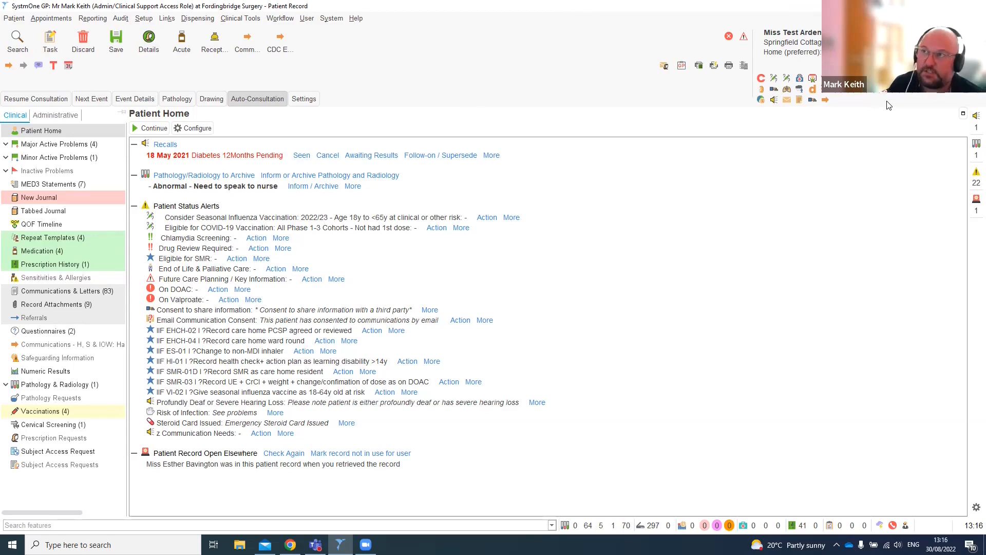
- Start a new consultation for the patient and open its Breast consultation template
{"action": "left_click", "coordinate": [53, 100]}
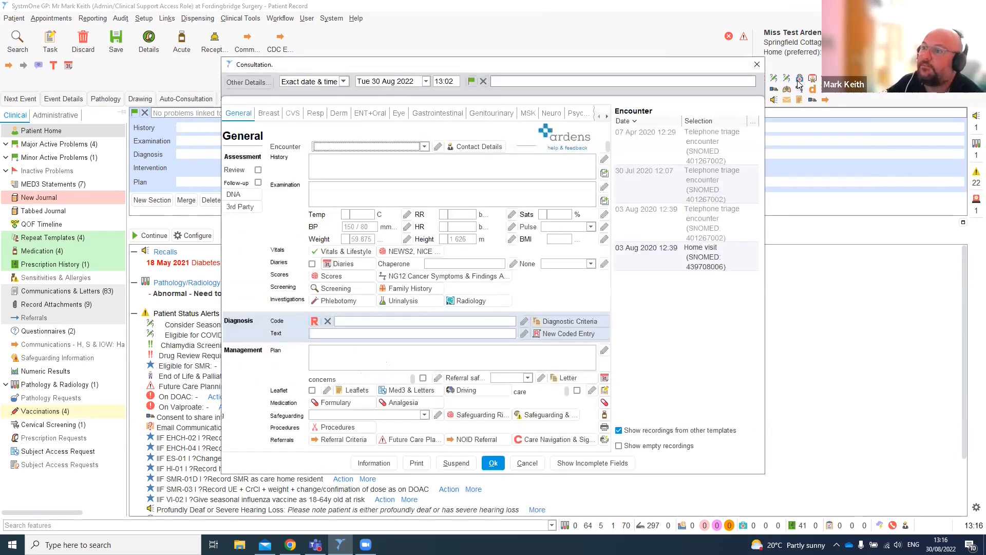
{"action": "left_click", "coordinate": [345, 168]}
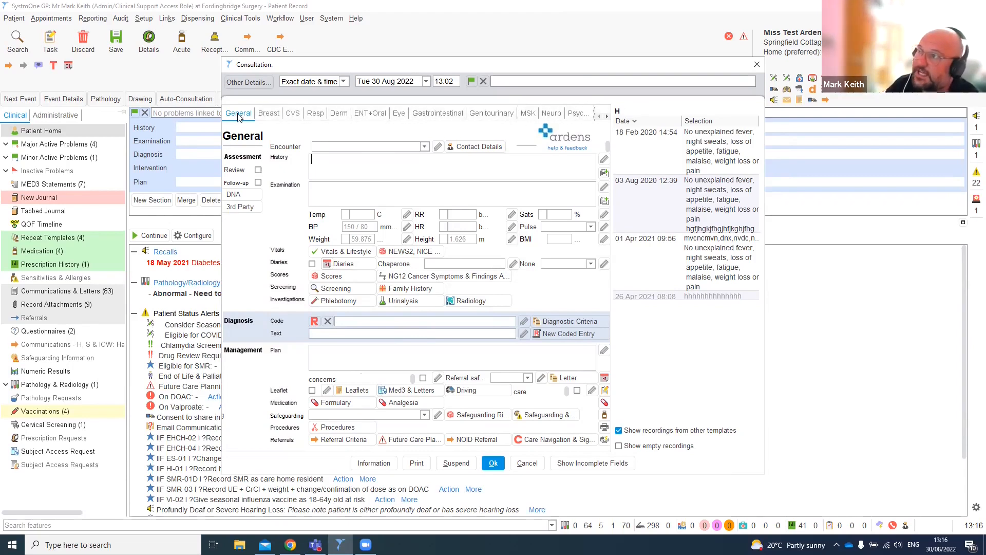
{"action": "left_click", "coordinate": [272, 114]}
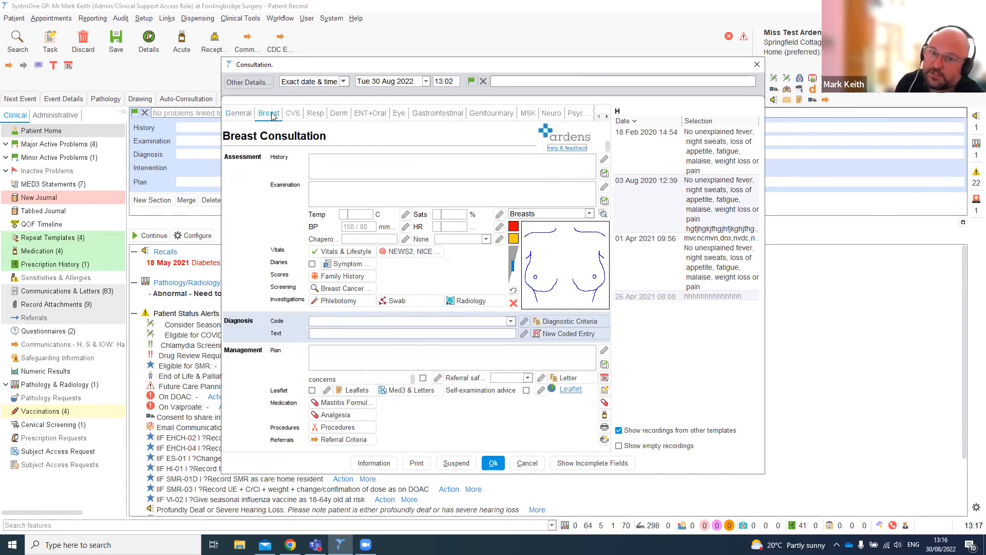
- Add the preset notes Breast discharge and Breast lump to the consultation's History field
{"action": "left_click", "coordinate": [427, 165]}
{"action": "left_click", "coordinate": [428, 192]}
{"action": "left_click", "coordinate": [427, 166]}
{"action": "left_click", "coordinate": [429, 188]}
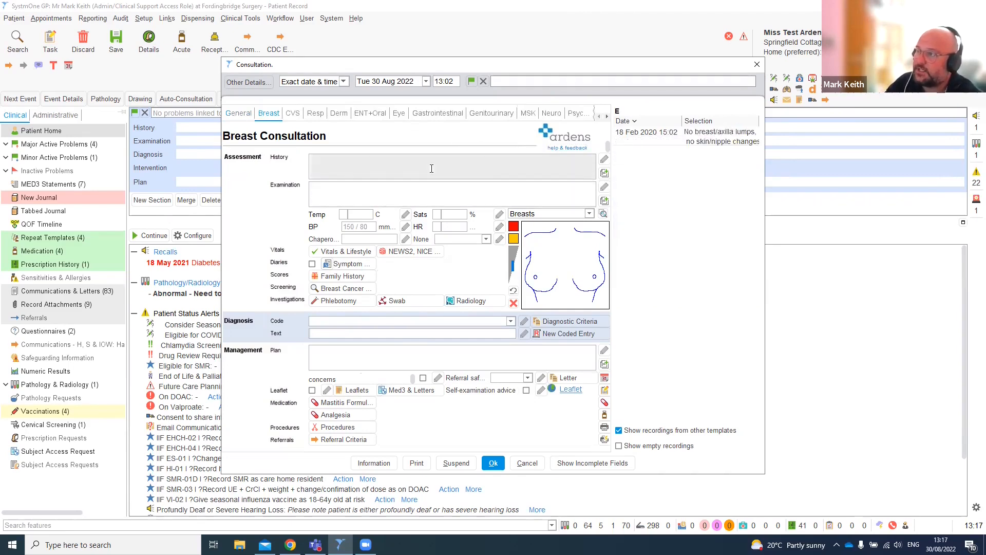
{"action": "left_click", "coordinate": [432, 168]}
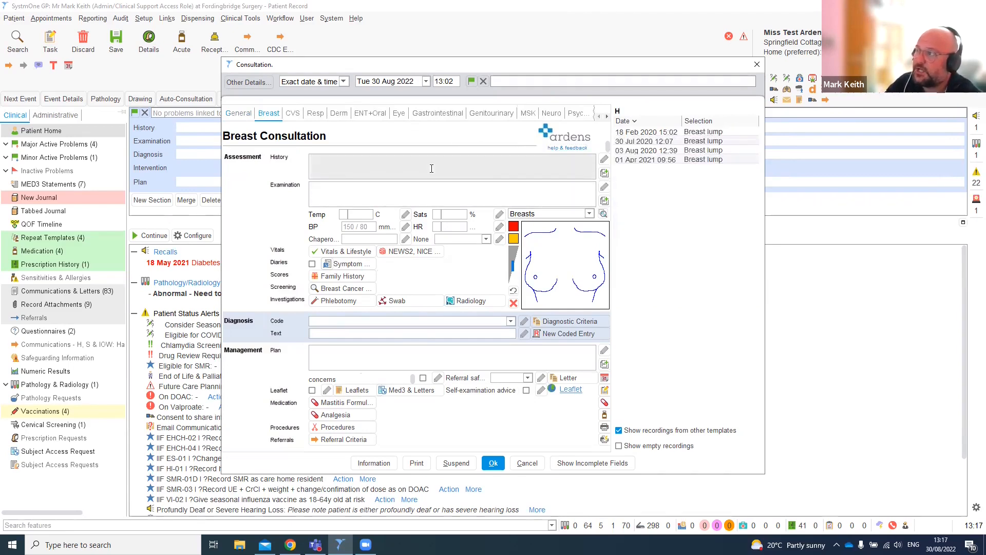
{"action": "left_click", "coordinate": [605, 174]}
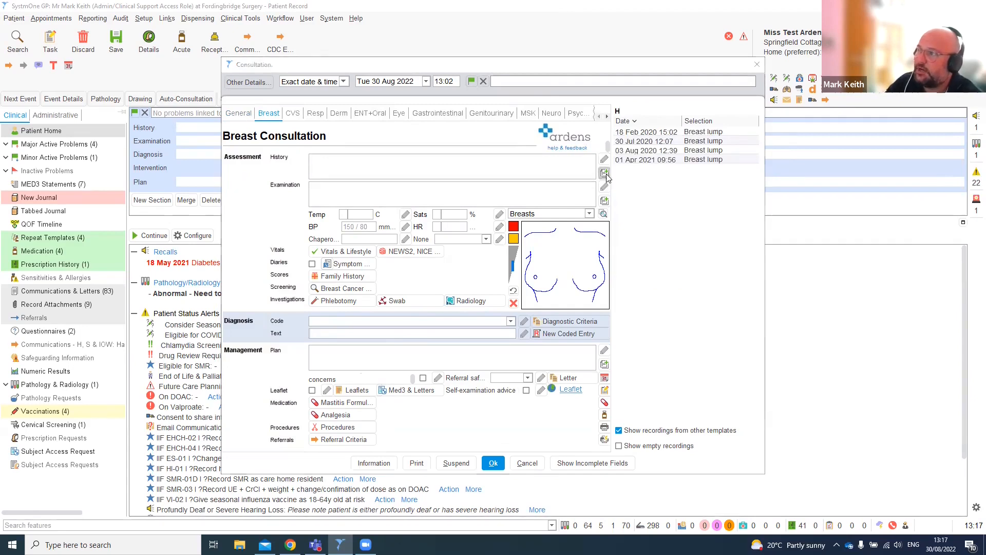
{"action": "left_click", "coordinate": [318, 176]}
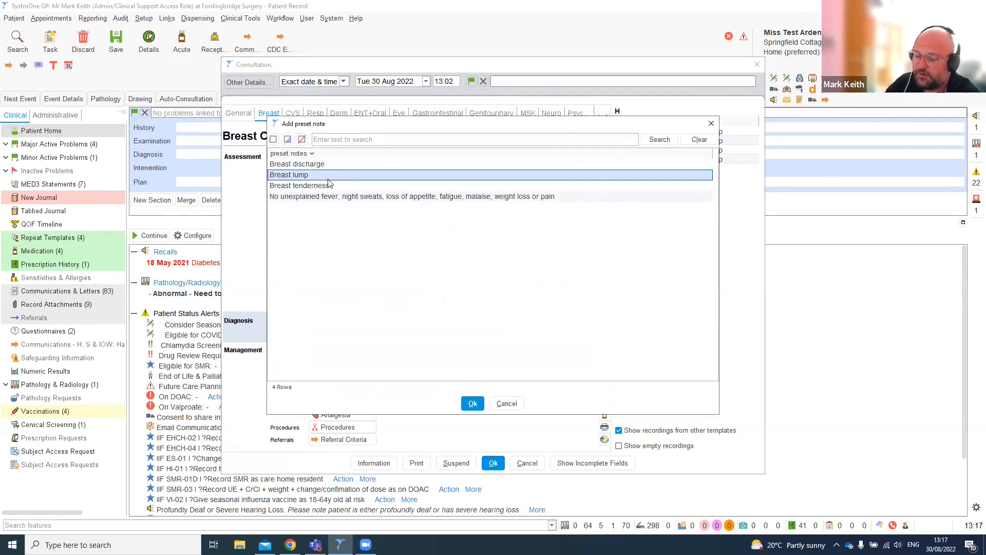
{"action": "left_click", "coordinate": [331, 165], "text": "ctrl"}
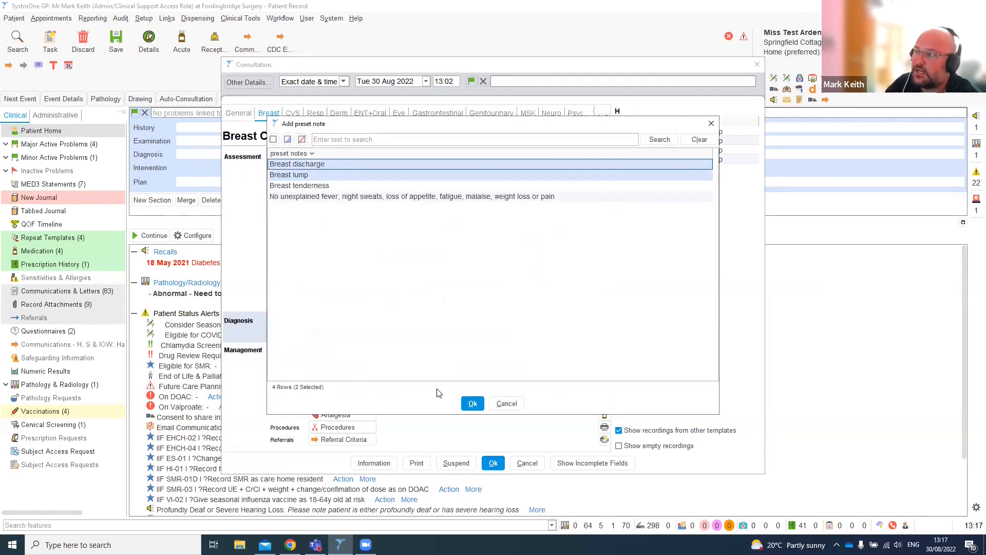
{"action": "left_click", "coordinate": [473, 404]}
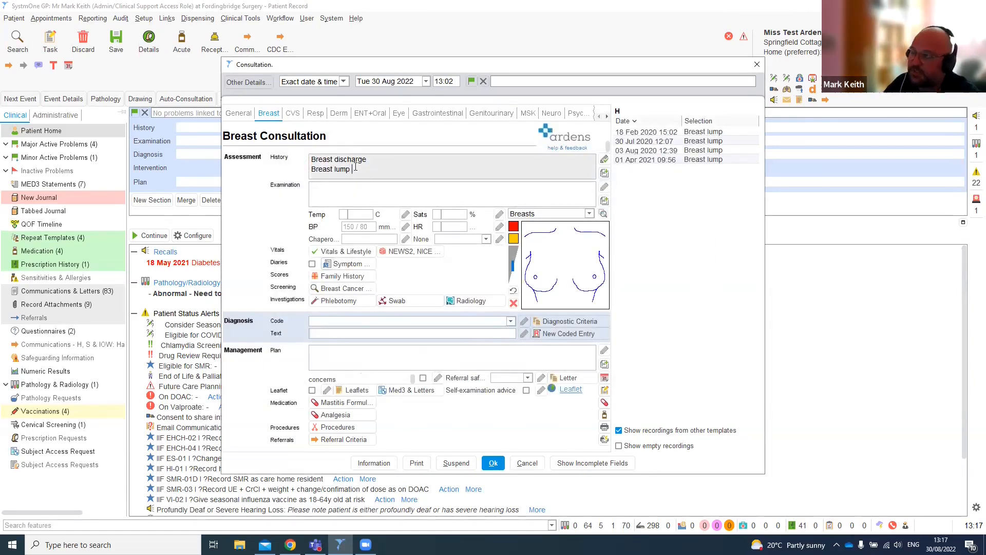
{"action": "key", "text": "BackSpace"}
{"action": "key", "text": "BackSpace"}
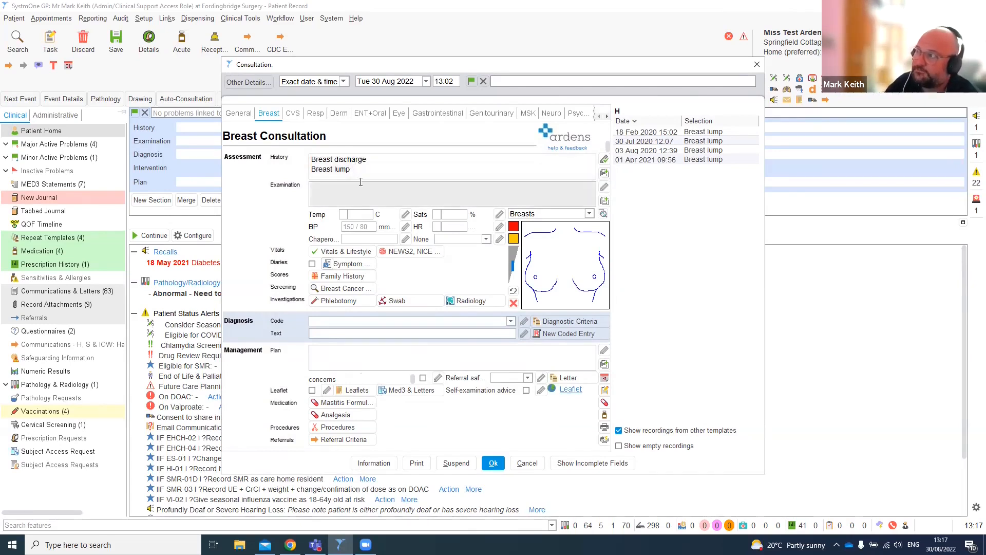
{"action": "double_click", "coordinate": [361, 183]}
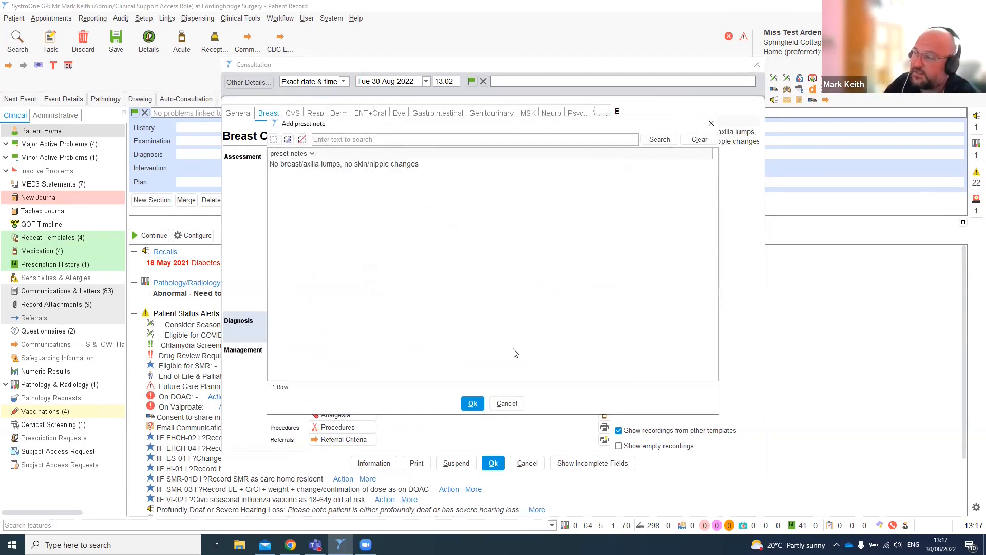
{"action": "left_click", "coordinate": [507, 404]}
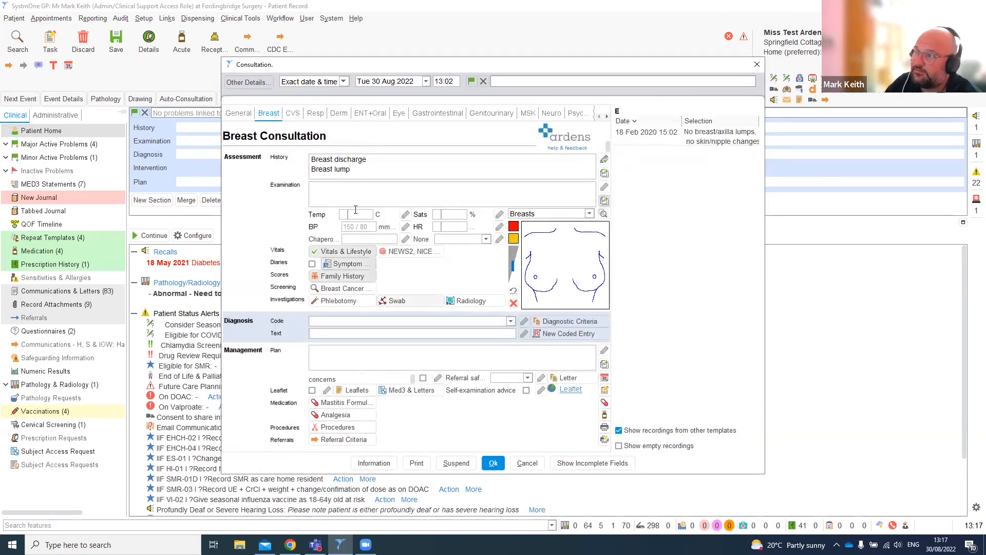
- Inspect the previous History and Examination entries listed for the patient
{"action": "left_click", "coordinate": [349, 196]}
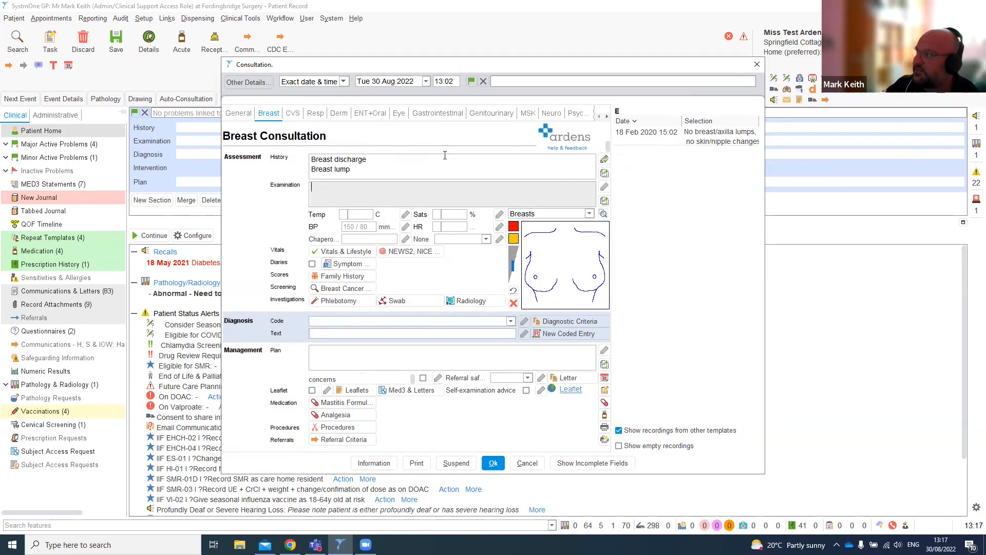
{"action": "left_click", "coordinate": [585, 174]}
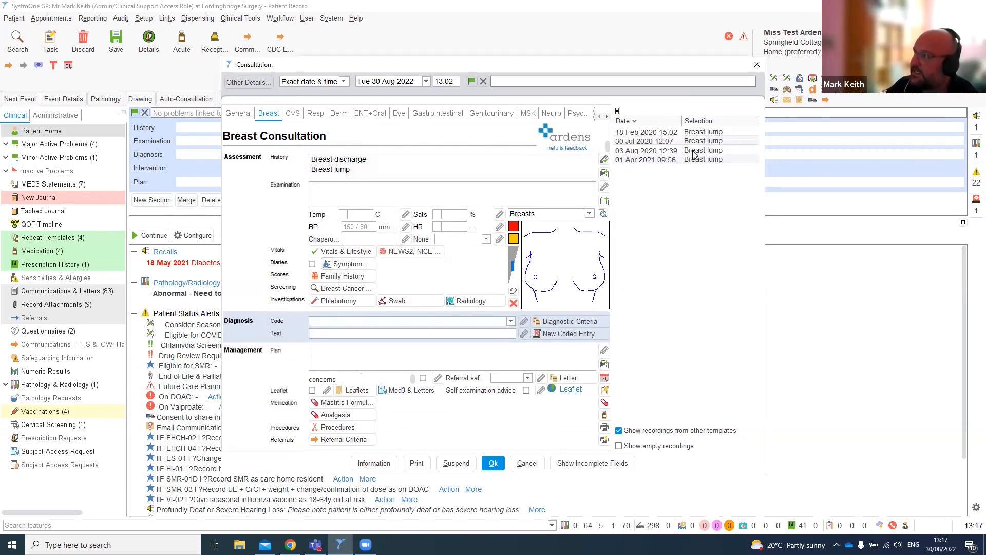
{"action": "left_click", "coordinate": [548, 198]}
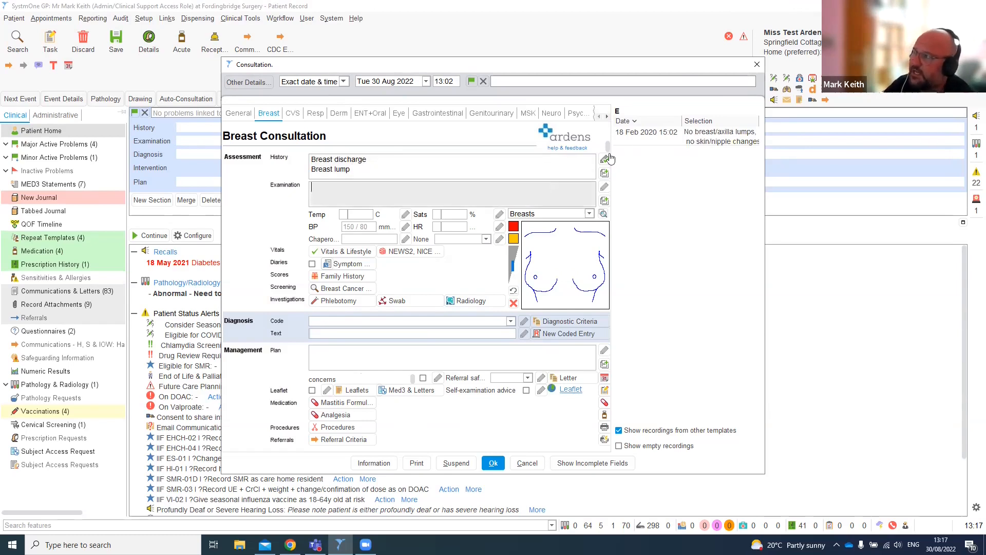
{"action": "right_click", "coordinate": [645, 142]}
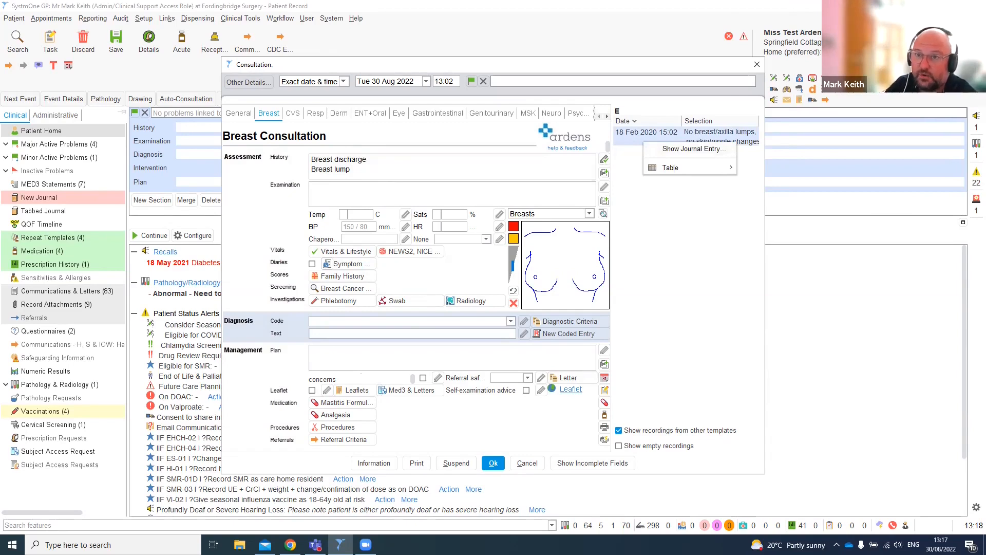
{"action": "left_click", "coordinate": [446, 197]}
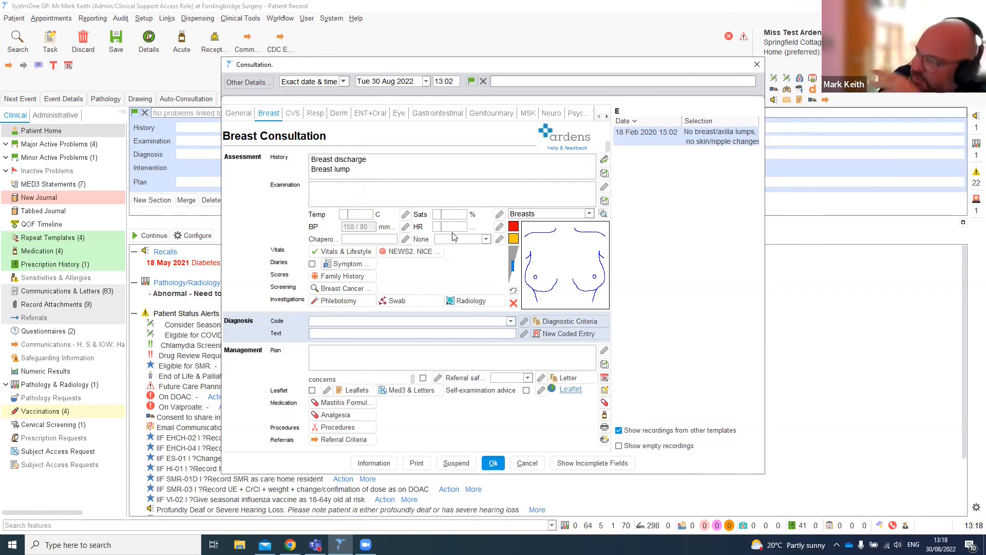
- Review the blood pressure history and open the Breast Cancer Screening template without recording anything
{"action": "left_click", "coordinate": [364, 227]}
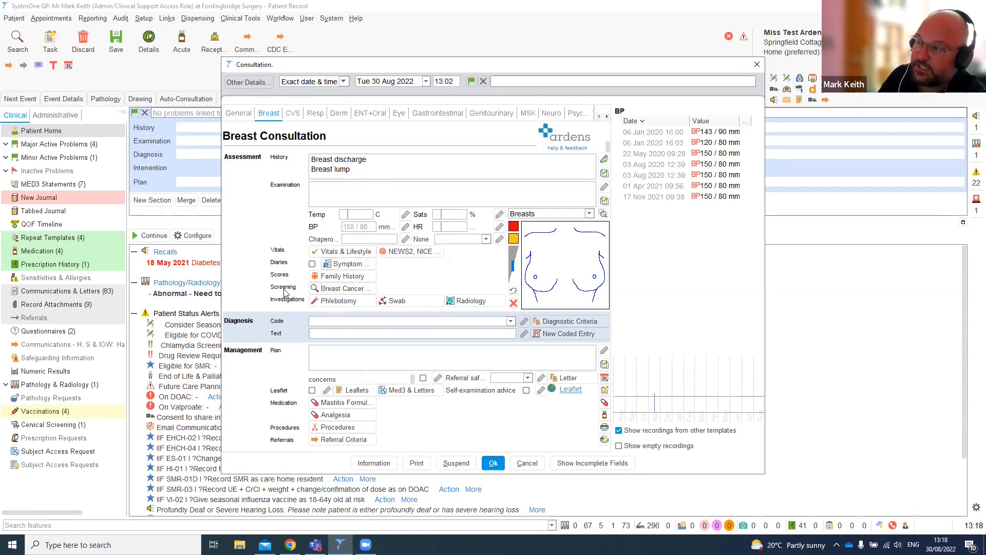
{"action": "left_click", "coordinate": [348, 291]}
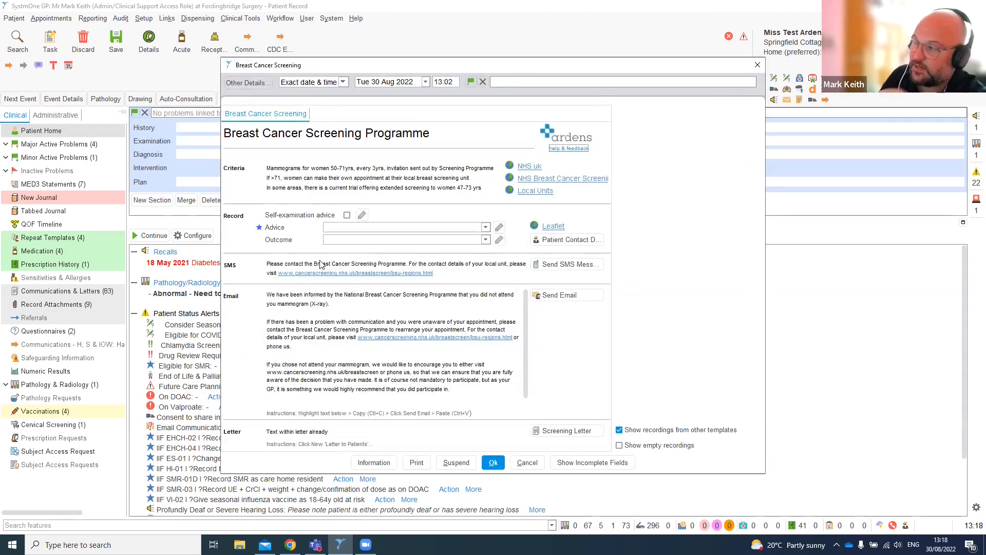
{"action": "left_click", "coordinate": [519, 464]}
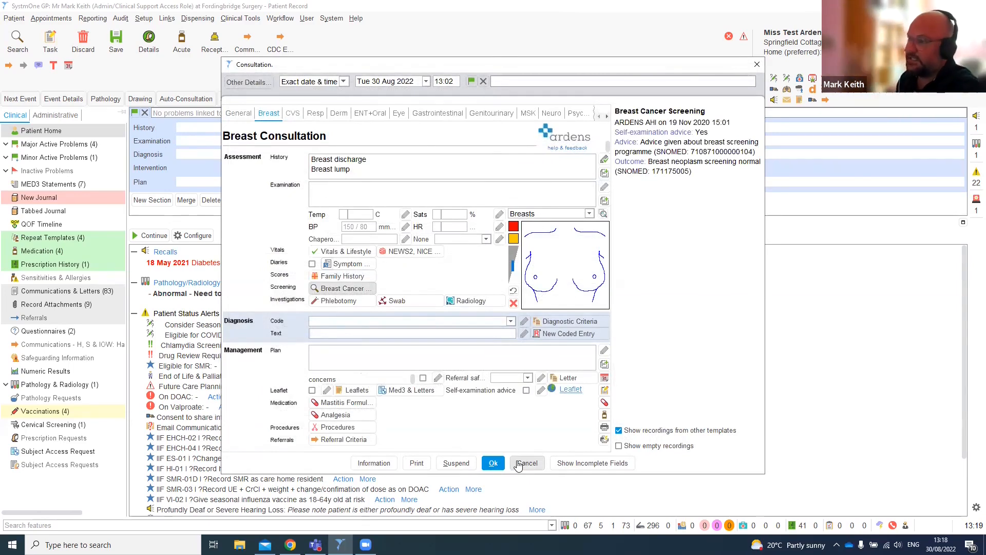
{"action": "left_click", "coordinate": [331, 290]}
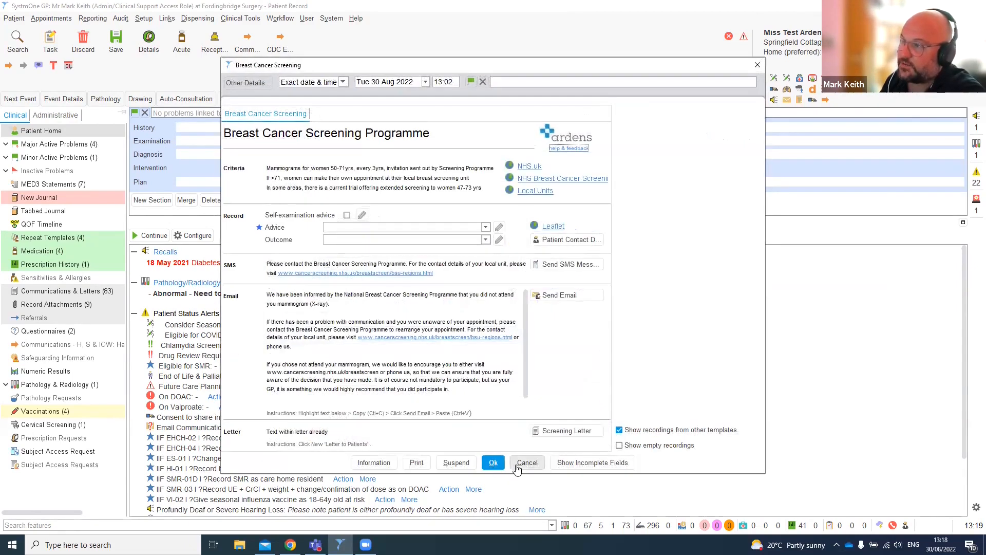
{"action": "left_click", "coordinate": [517, 464]}
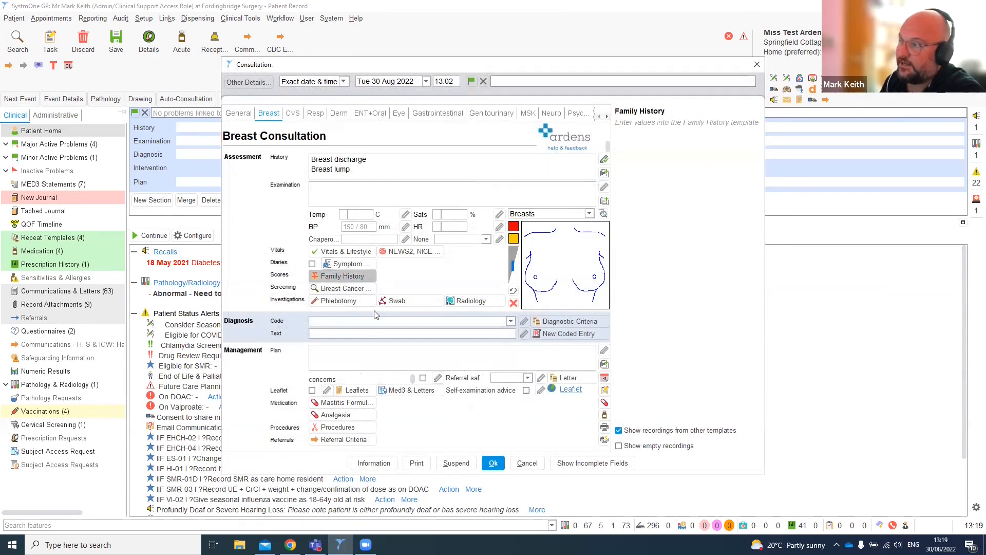
{"action": "left_click", "coordinate": [527, 463]}
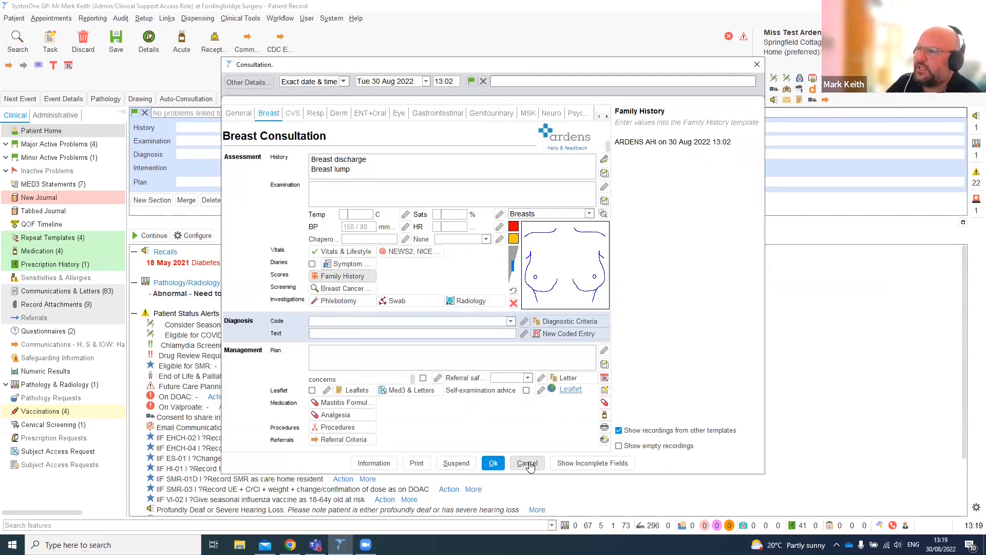
- Open the Phlebotomy template to review the patient's blood test results, then close it
{"action": "left_click", "coordinate": [331, 303]}
{"action": "scroll", "coordinate": [344, 344], "scroll_direction": "down", "scroll_amount": 5}
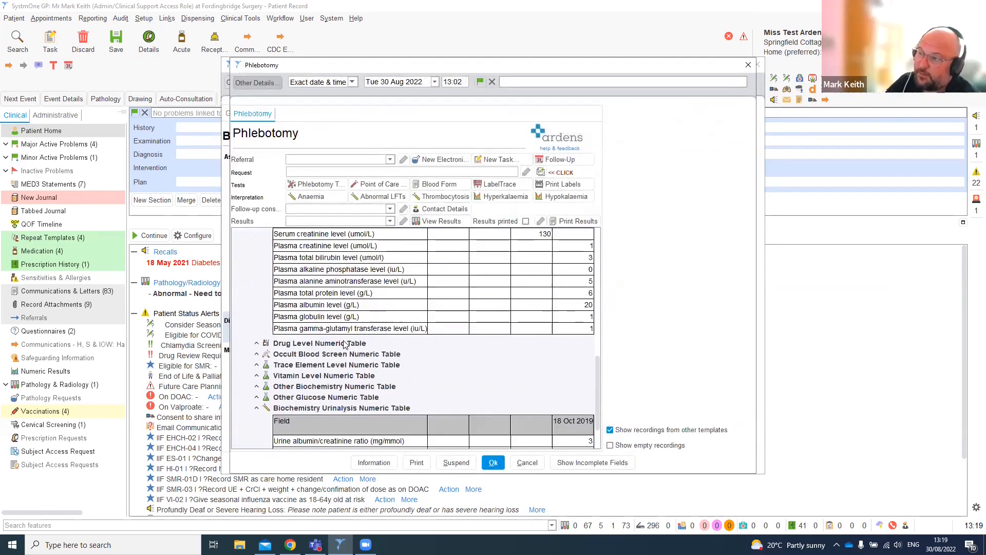
{"action": "scroll", "coordinate": [344, 345], "scroll_direction": "down", "scroll_amount": 2}
{"action": "scroll", "coordinate": [349, 405], "scroll_direction": "up", "scroll_amount": 8}
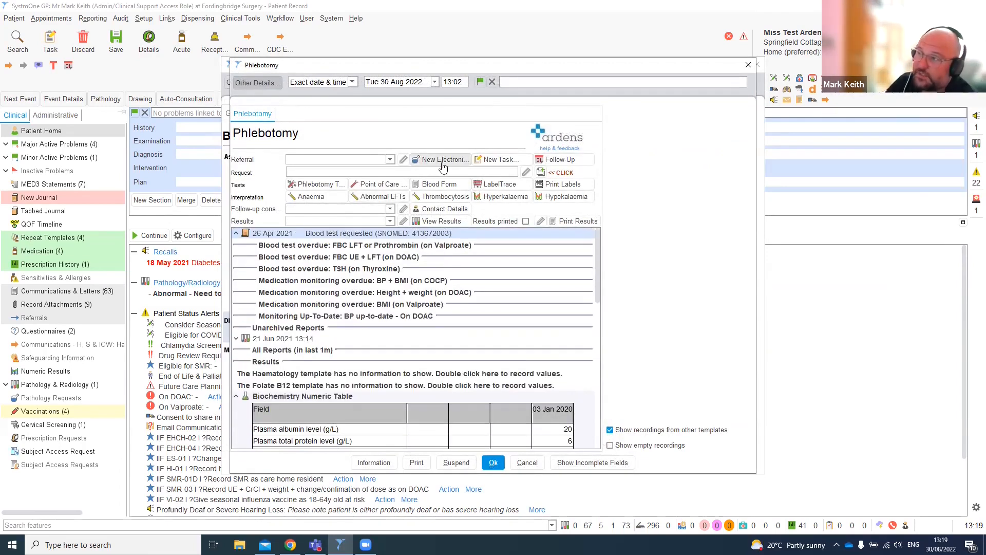
{"action": "left_click", "coordinate": [529, 463]}
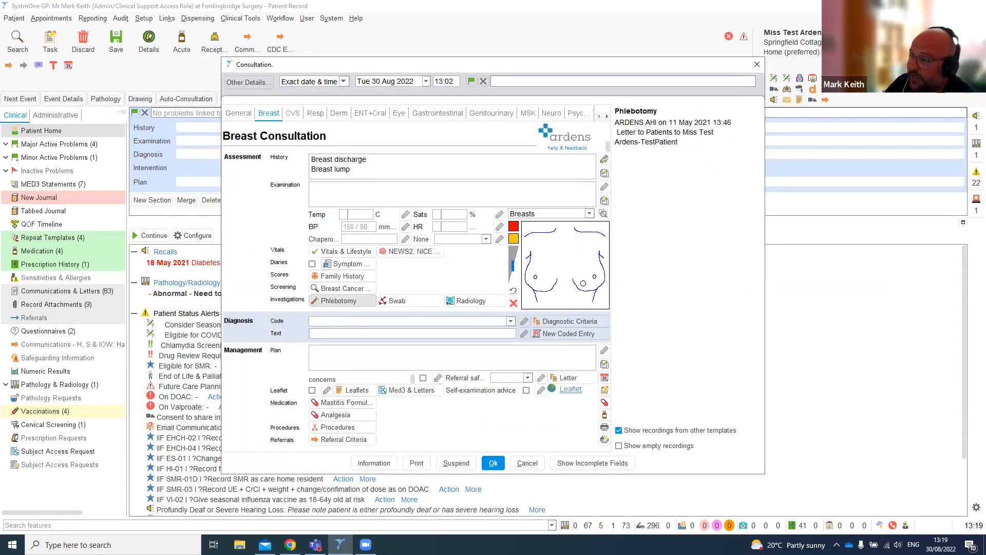
- Mark a lesion on the breast diagram and code the diagnosis as Breast abscess (SNOMED: 28432003)
{"action": "mouse_move", "coordinate": [583, 283]}
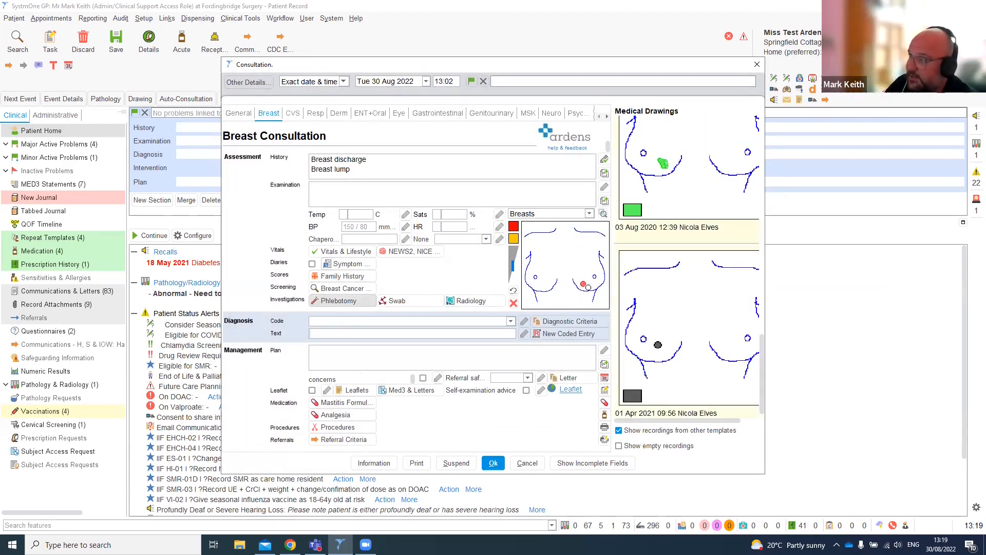
{"action": "left_click", "coordinate": [579, 281]}
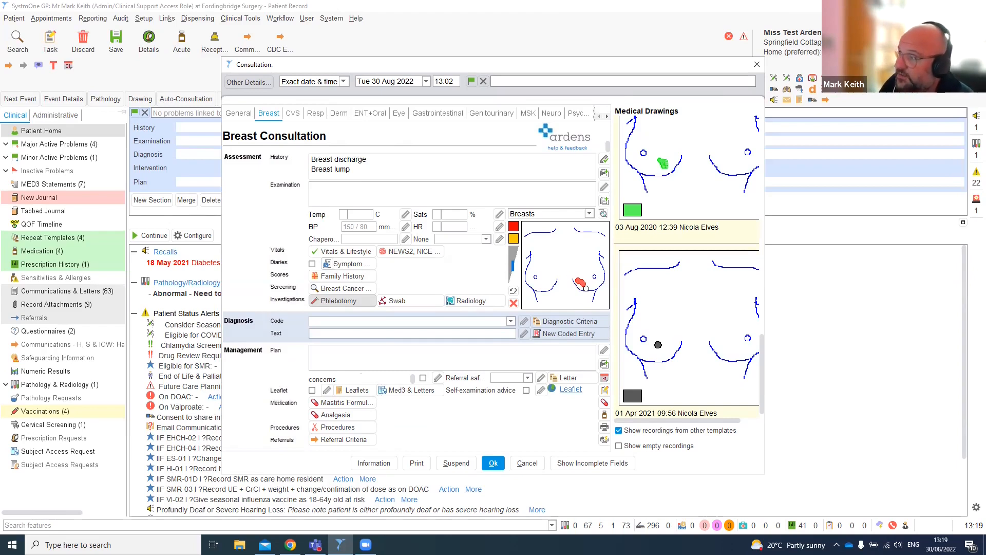
{"action": "left_click", "coordinate": [481, 323]}
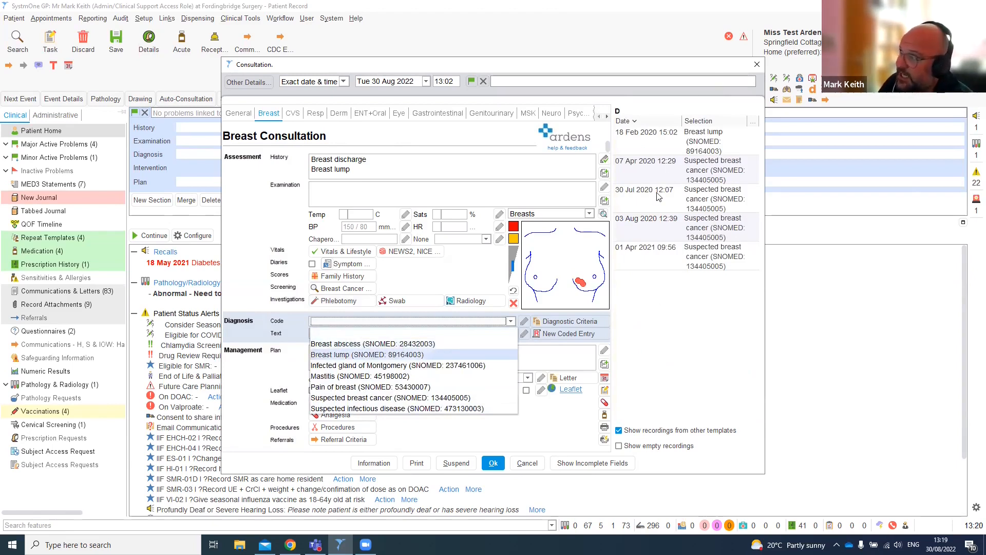
{"action": "left_click", "coordinate": [345, 344]}
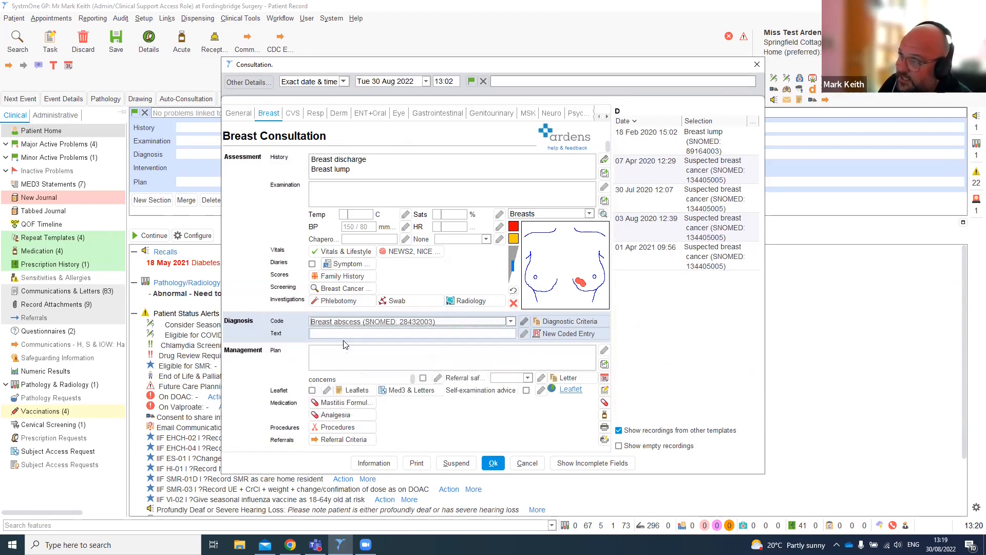
{"action": "left_click", "coordinate": [350, 359]}
{"action": "left_click", "coordinate": [351, 359]}
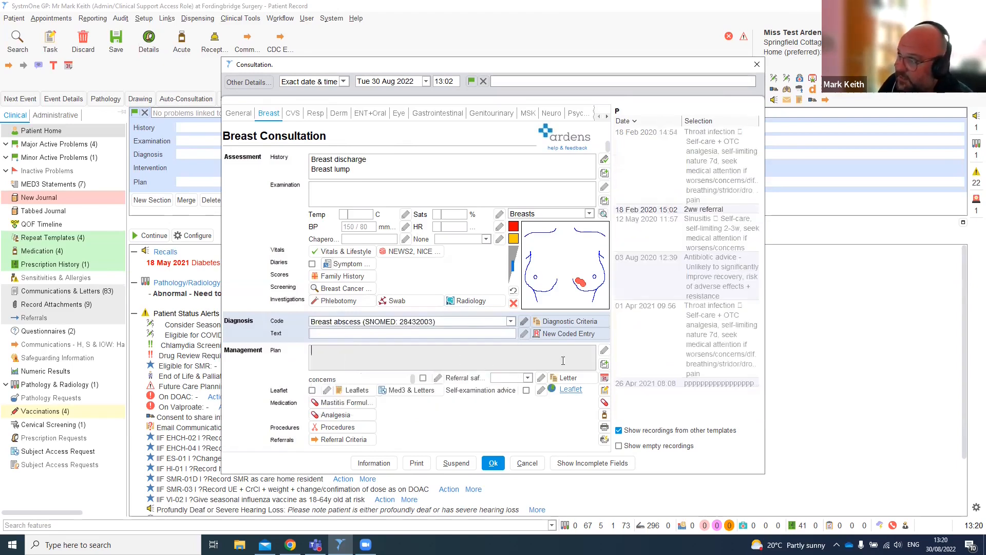
{"action": "left_click", "coordinate": [605, 365]}
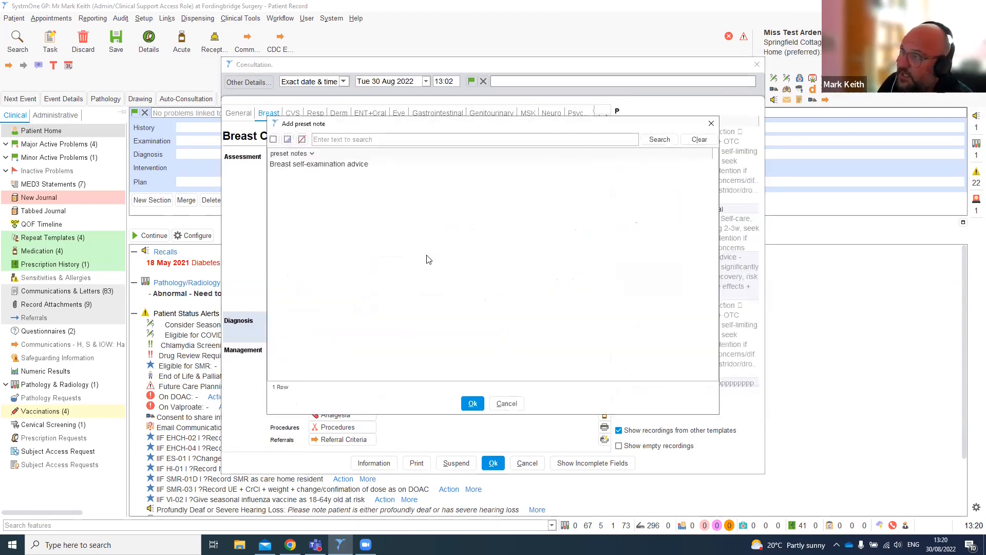
{"action": "left_click", "coordinate": [517, 408]}
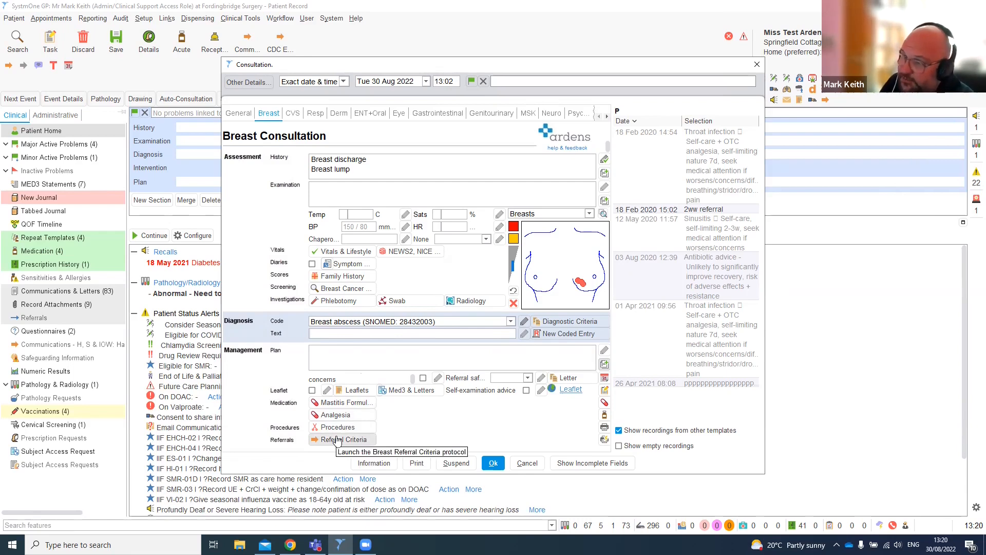
- Browse the CVS, Respiratory and Dermatology consultation templates
{"action": "left_click", "coordinate": [293, 118]}
{"action": "left_click", "coordinate": [316, 117]}
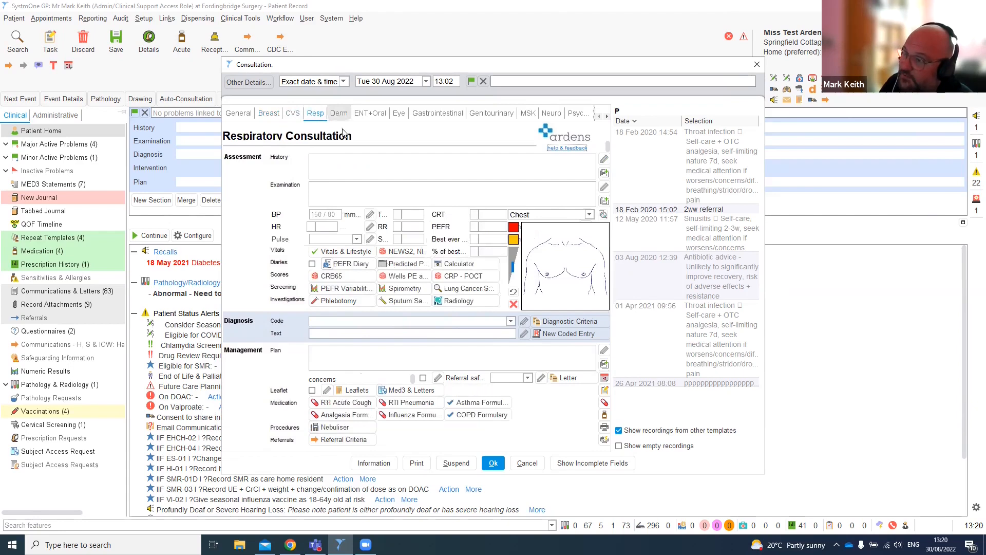
{"action": "left_click", "coordinate": [339, 114]}
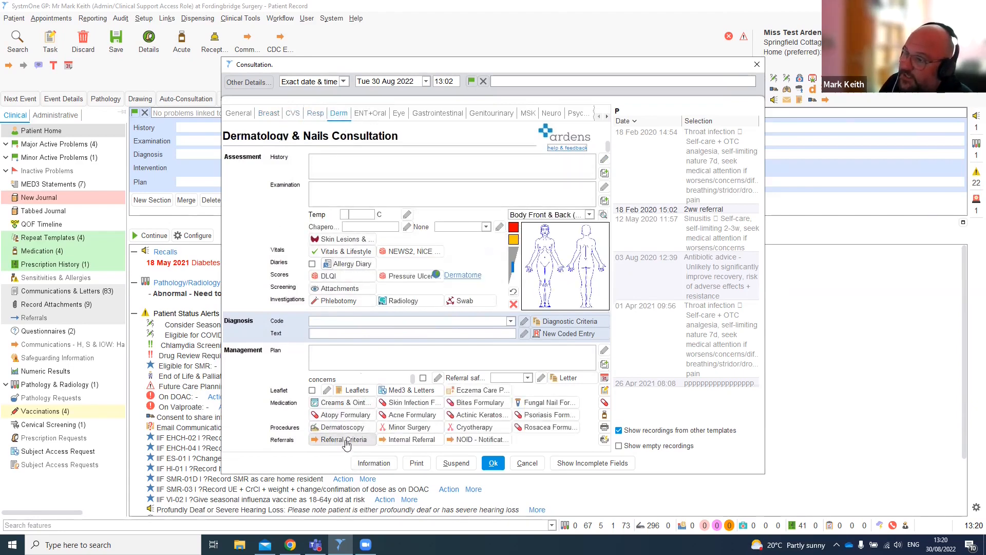
- Look at the ENT + Oral consultation template and return to the Breast consultation template
{"action": "left_click", "coordinate": [373, 118]}
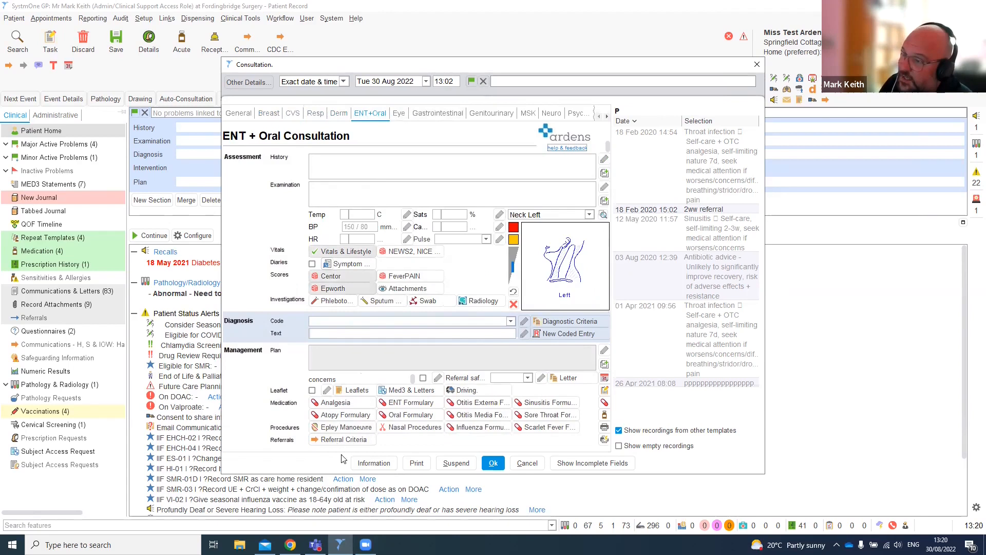
{"action": "left_click", "coordinate": [269, 113]}
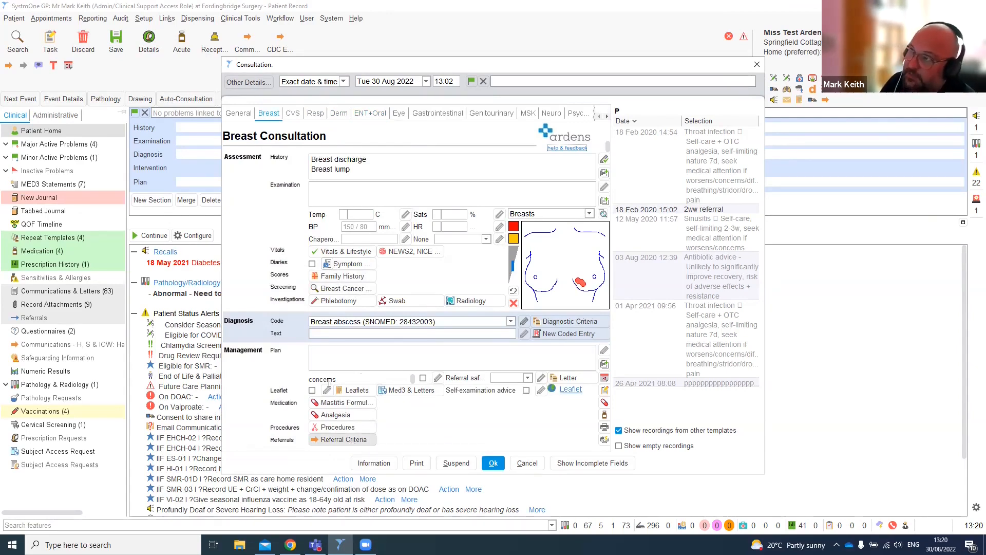
- Launch the Breast Referral Criteria as a 2ww referral and view its <30y, 30-50y and >50y age tabs
{"action": "left_click", "coordinate": [365, 439]}
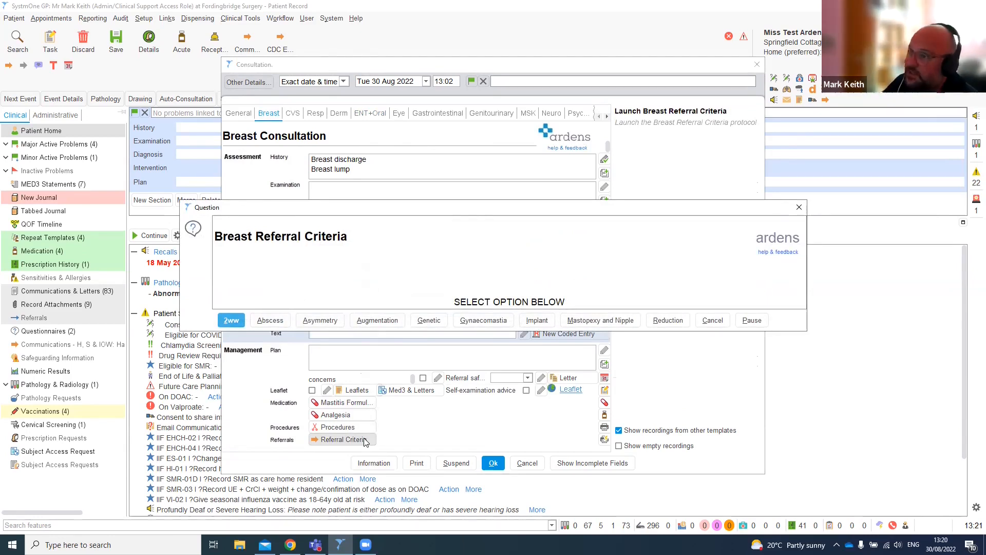
{"action": "left_click", "coordinate": [233, 322]}
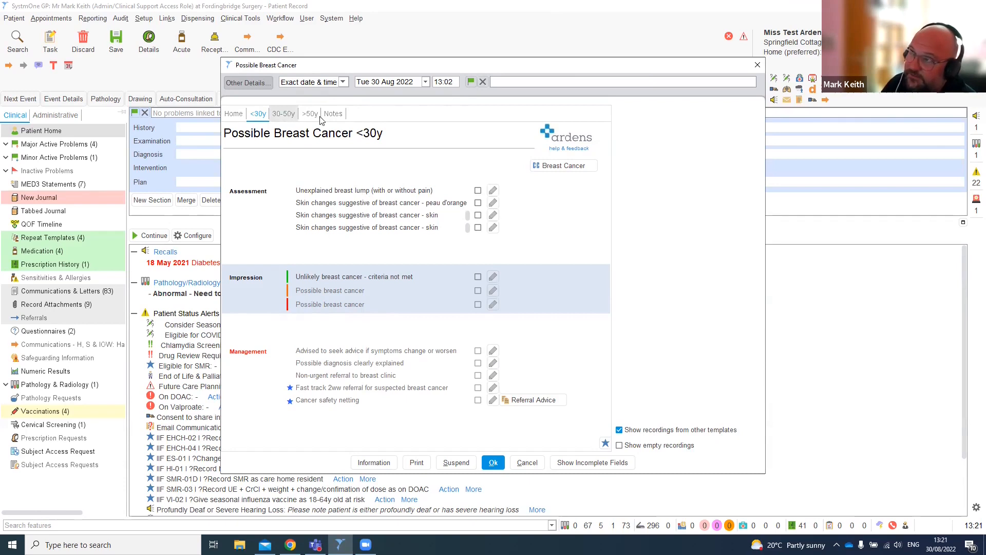
{"action": "left_click", "coordinate": [287, 114]}
{"action": "left_click", "coordinate": [310, 115]}
{"action": "left_click", "coordinate": [284, 114]}
{"action": "left_click", "coordinate": [258, 114]}
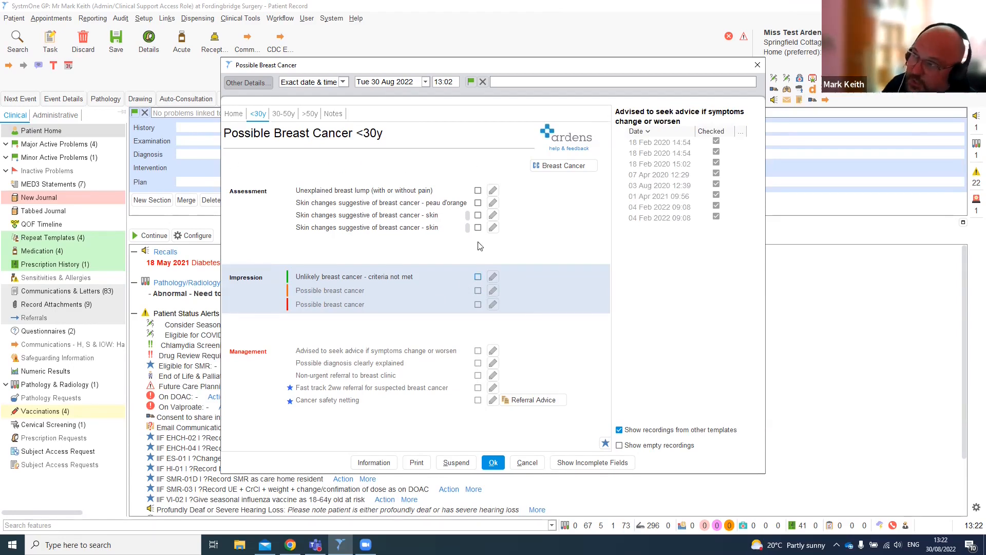
- On the <30y tab, tick peau d'orange skin changes, possible breast cancer, diagnosis explained, fast track 2ww referral and cancer safety netting, and save
{"action": "left_click", "coordinate": [478, 203]}
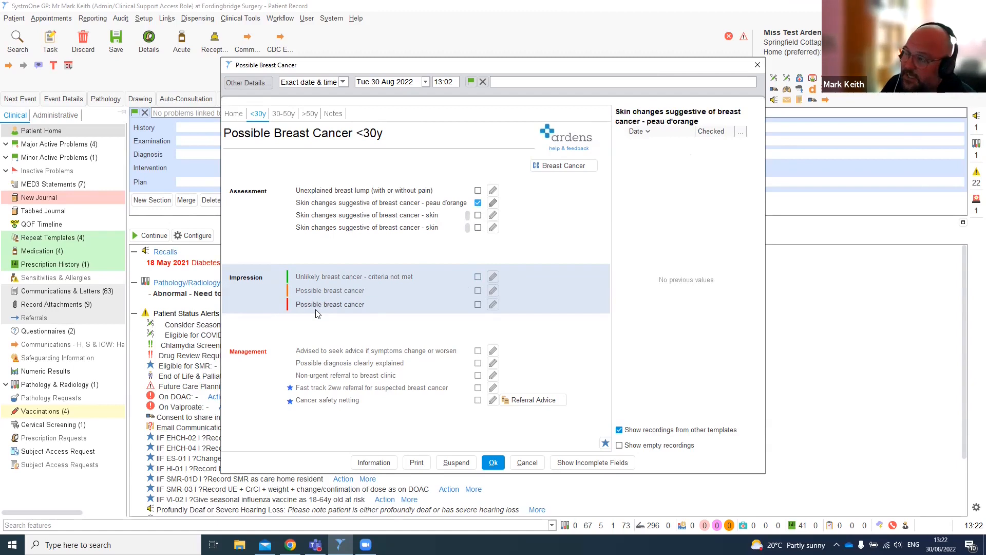
{"action": "left_click", "coordinate": [478, 306]}
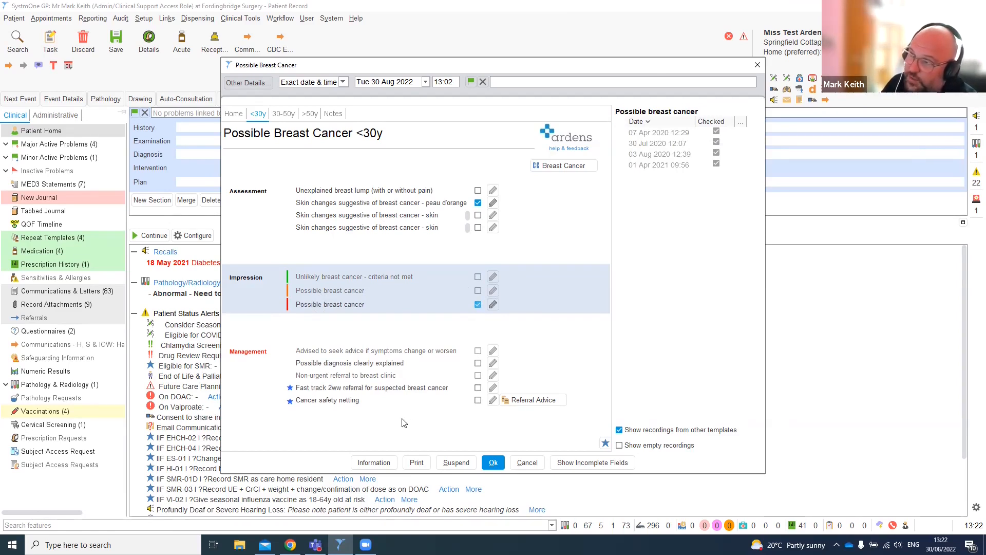
{"action": "left_click", "coordinate": [478, 364]}
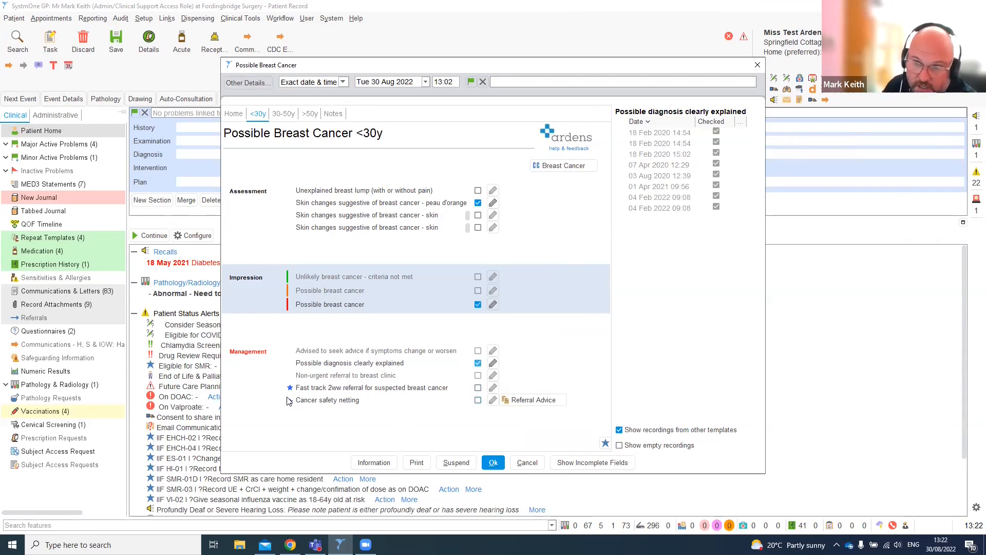
{"action": "left_click", "coordinate": [478, 389]}
{"action": "left_click", "coordinate": [478, 401]}
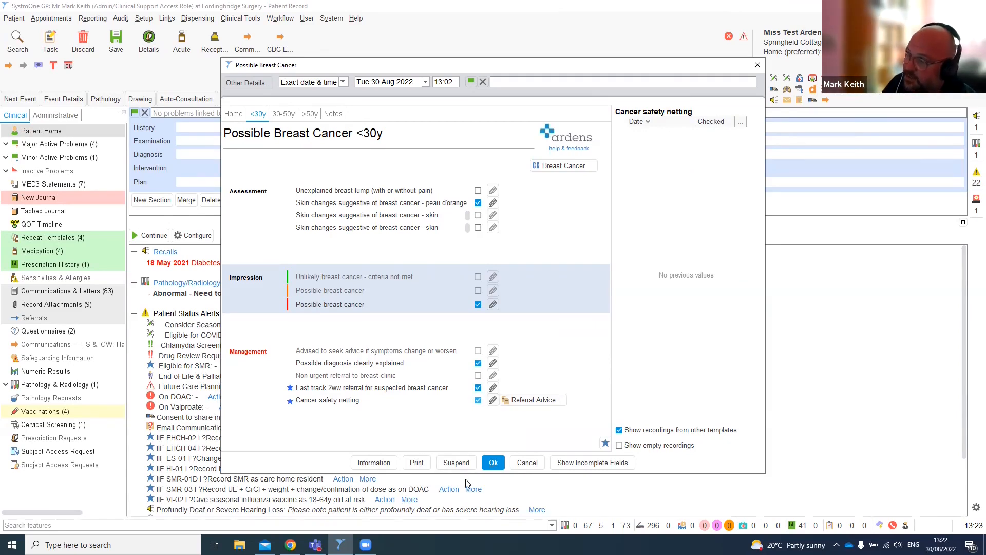
{"action": "left_click", "coordinate": [492, 464]}
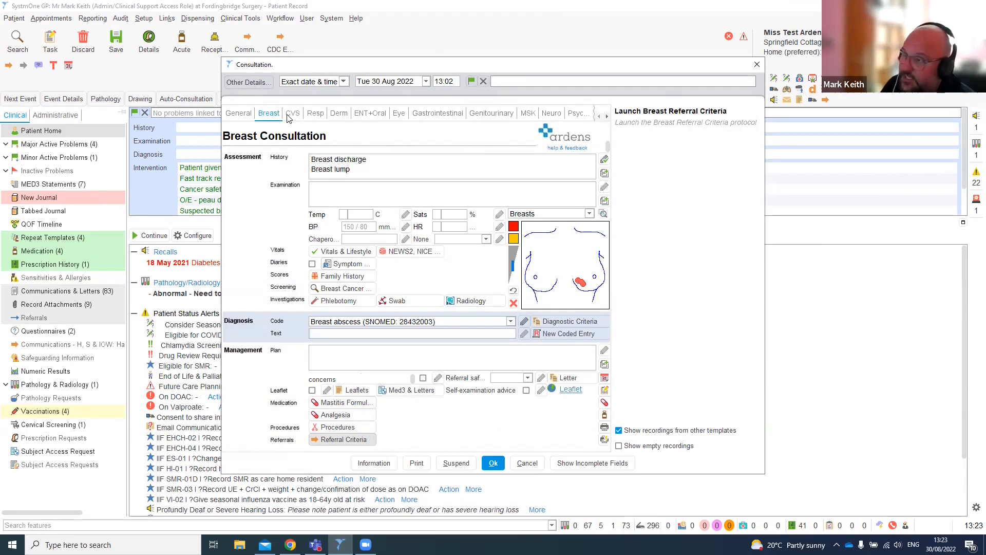
- Paste the breast cancer leaflet link from the Breast leaflets into an SMS message to the patient, then cancel it unsent
{"action": "left_click", "coordinate": [355, 392]}
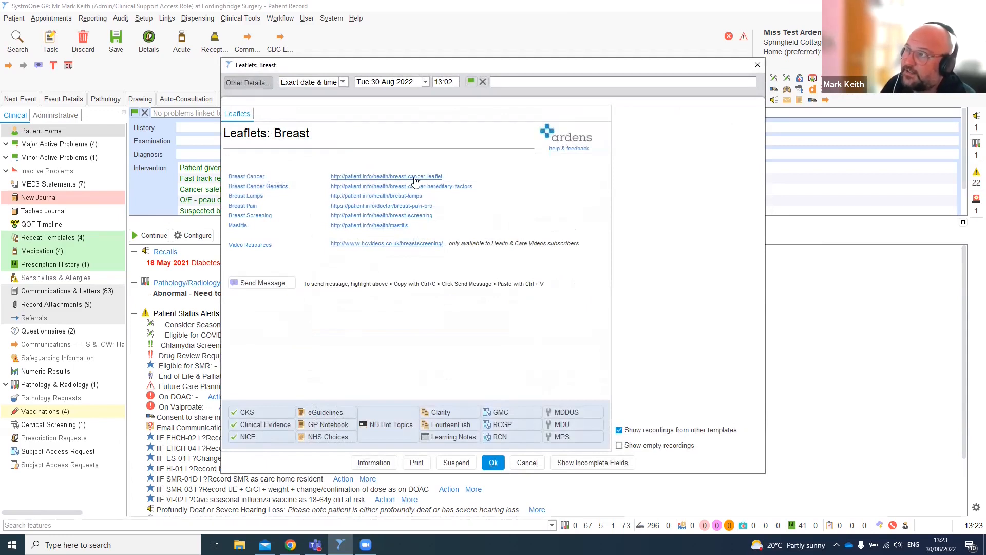
{"action": "left_click_drag", "start_coordinate": [442, 176], "coordinate": [330, 176]}
{"action": "key", "text": "ctrl+c"}
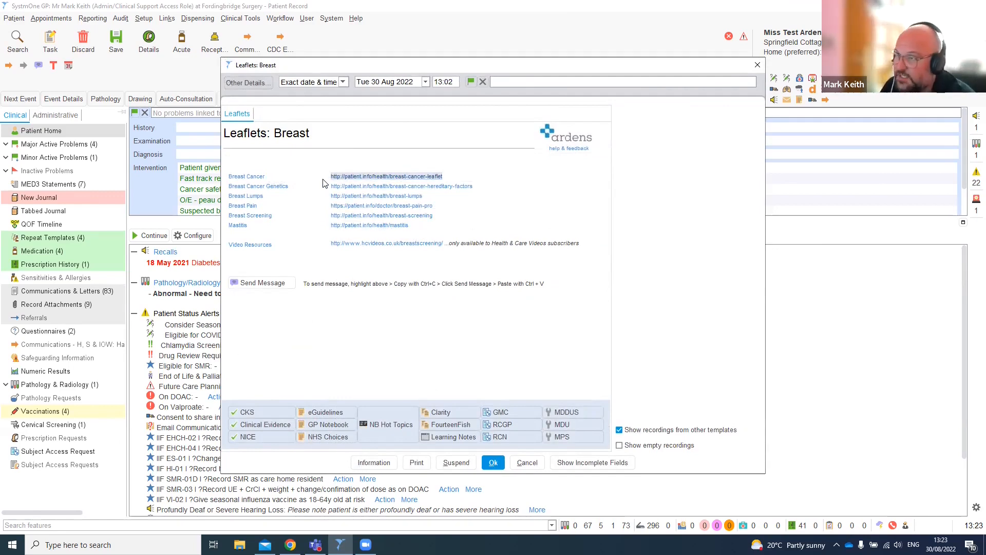
{"action": "left_click", "coordinate": [275, 284]}
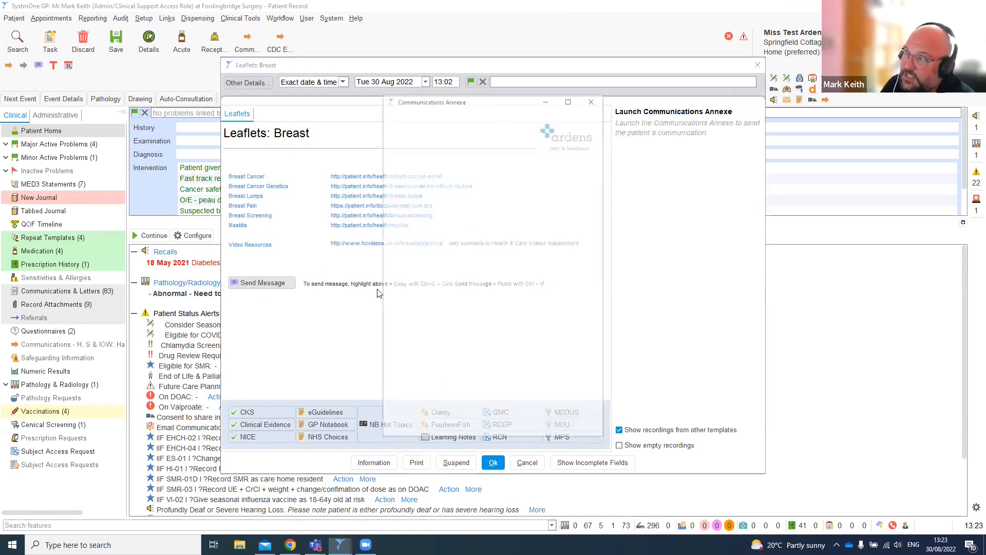
{"action": "left_click", "coordinate": [426, 337]}
{"action": "key", "text": "ctrl+v"}
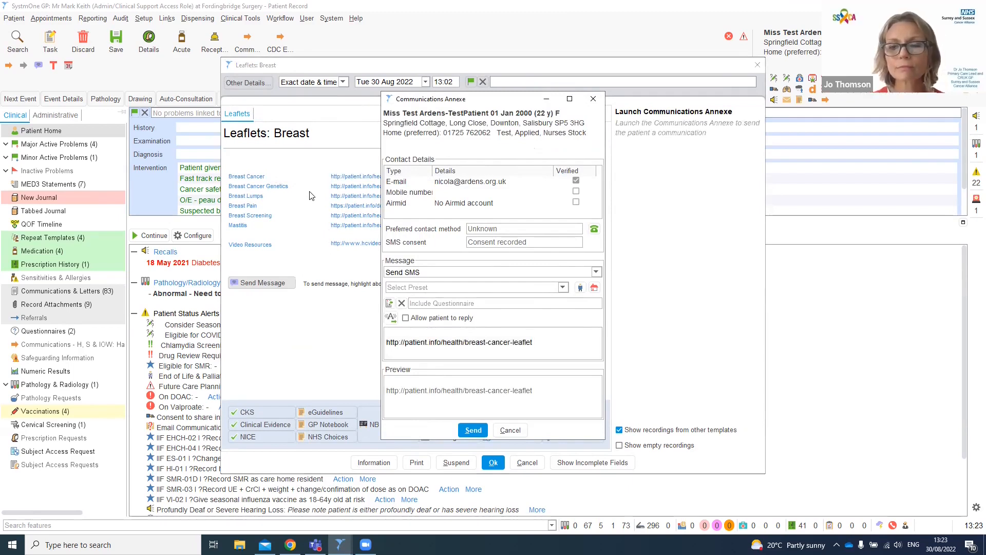
{"action": "left_click", "coordinate": [511, 431]}
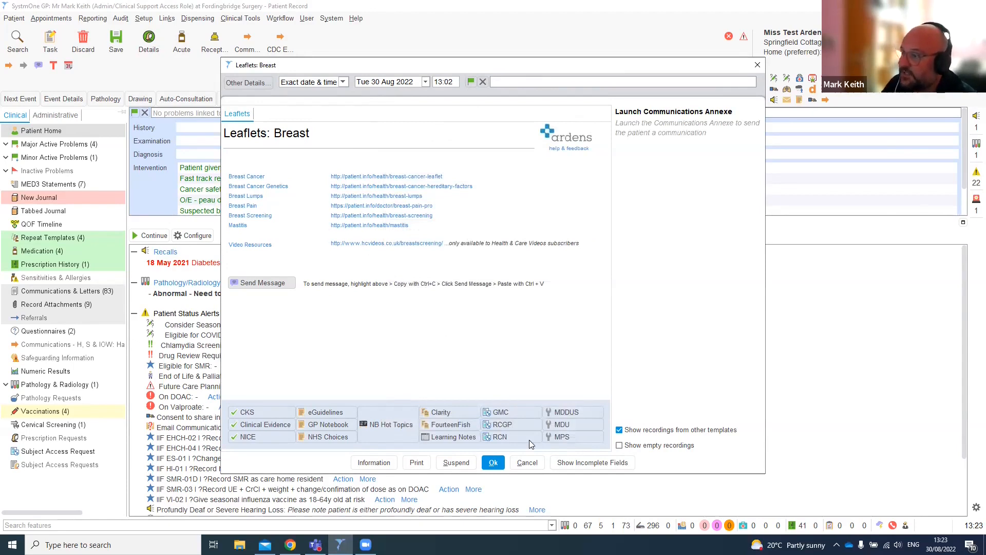
{"action": "left_click", "coordinate": [528, 463]}
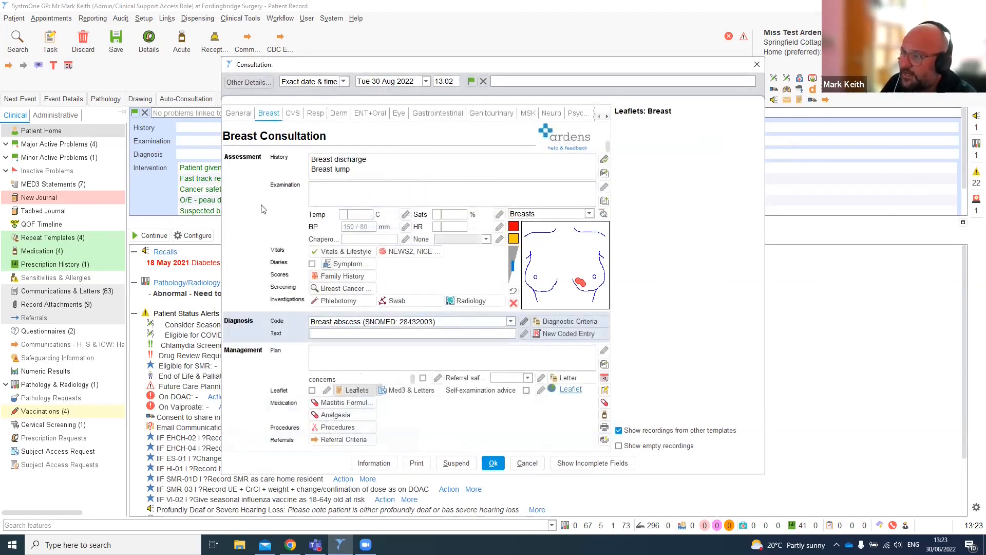
- Add the Breast self-examination advice preset note to the plan
{"action": "left_click", "coordinate": [377, 362]}
{"action": "left_click", "coordinate": [604, 364]}
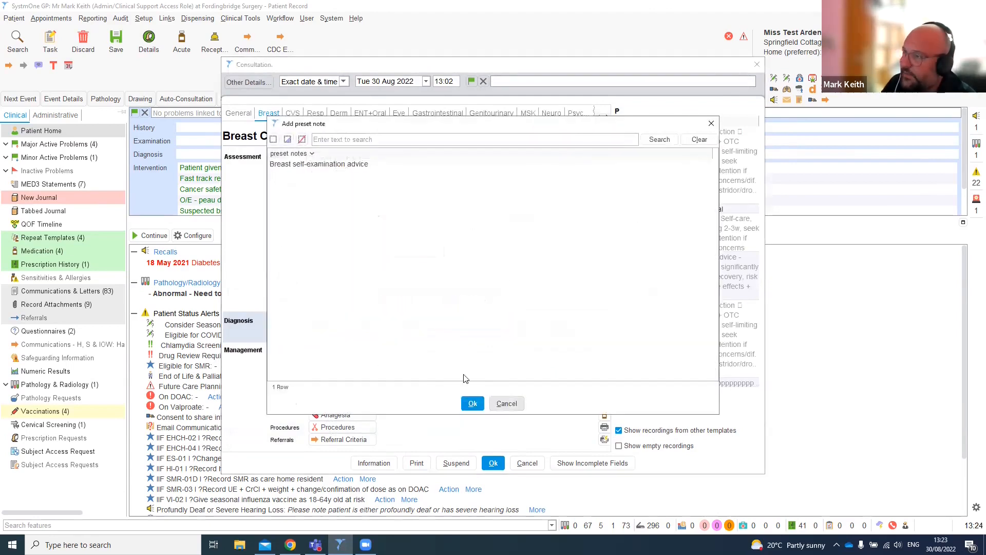
{"action": "left_click", "coordinate": [472, 404]}
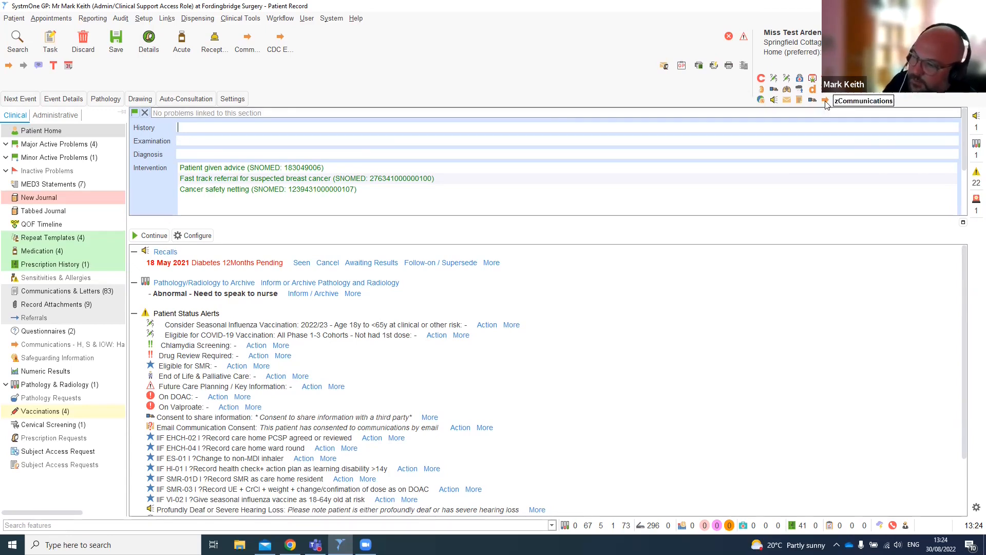
- Write a 2ww breast referral letter from the Horsham & Mid Sussex communications template using the SSCA form
{"action": "left_click", "coordinate": [258, 51]}
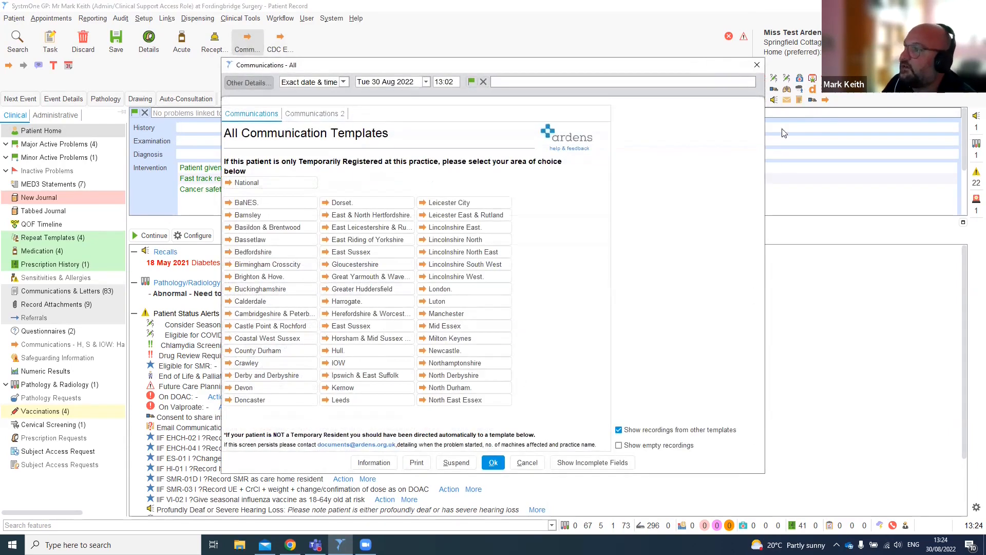
{"action": "left_click", "coordinate": [346, 339]}
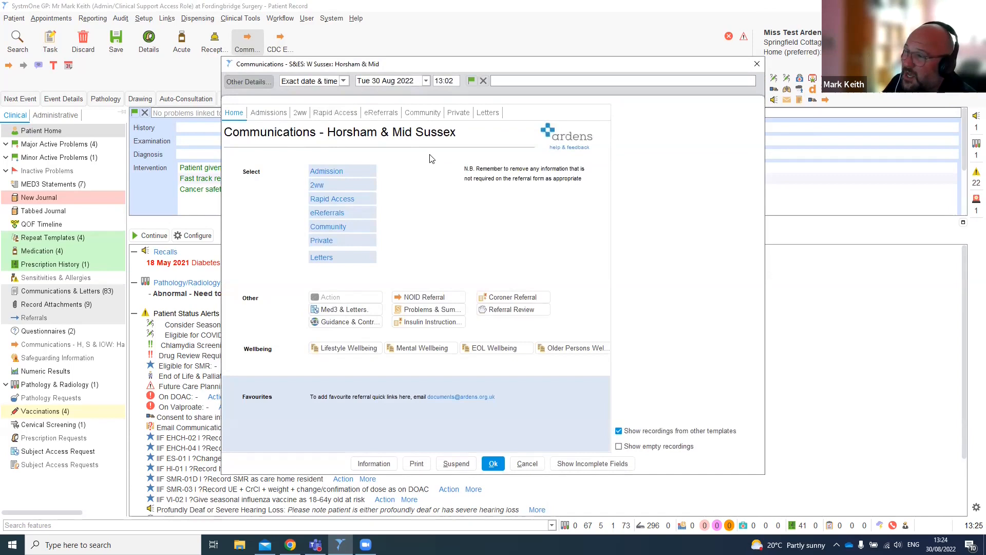
{"action": "left_click", "coordinate": [300, 113]}
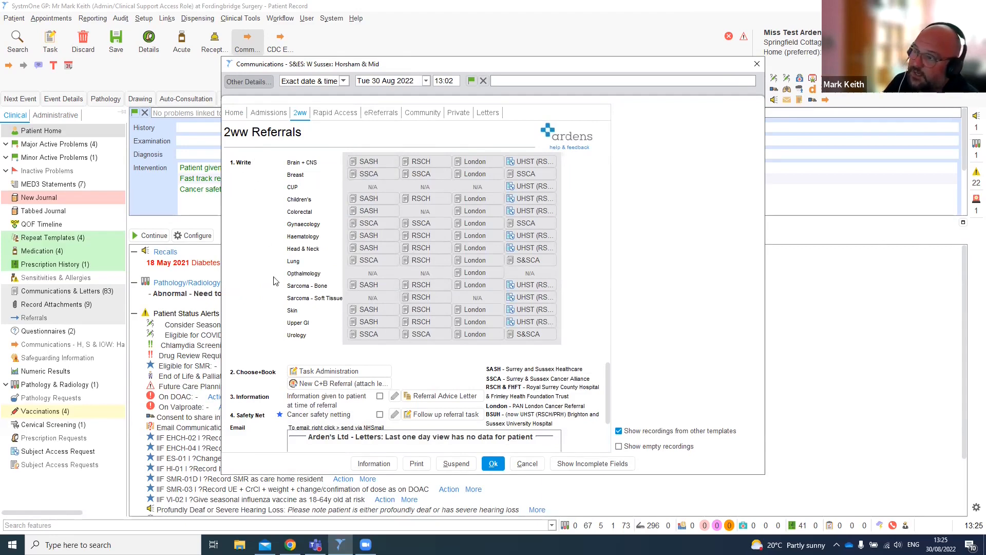
{"action": "left_click", "coordinate": [383, 174]}
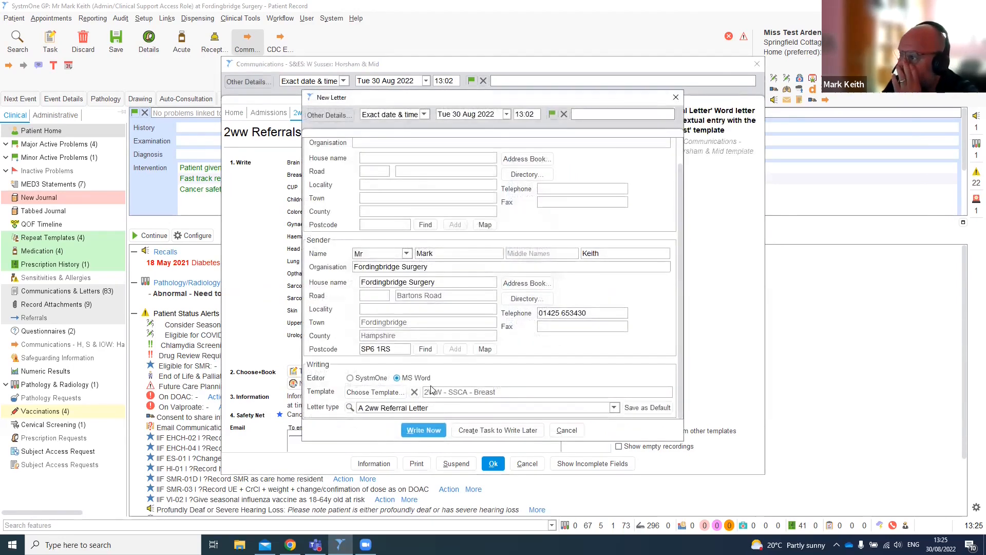
{"action": "left_click", "coordinate": [431, 433]}
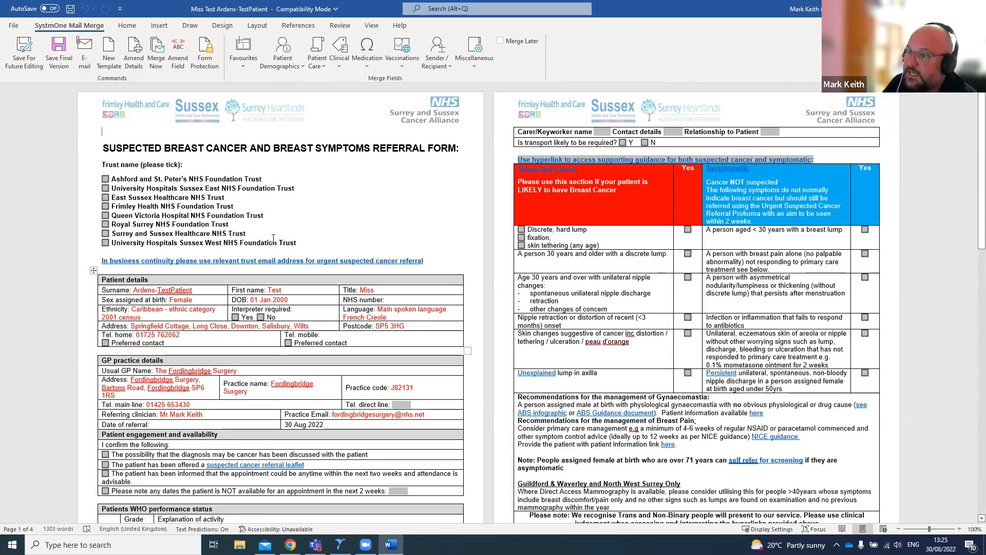
- Review the merged referral letter's patient details, examination diagram, clinical summary and reason for referral
{"action": "scroll", "coordinate": [273, 238], "scroll_direction": "down", "scroll_amount": 3}
{"action": "scroll", "coordinate": [273, 238], "scroll_direction": "down", "scroll_amount": 2}
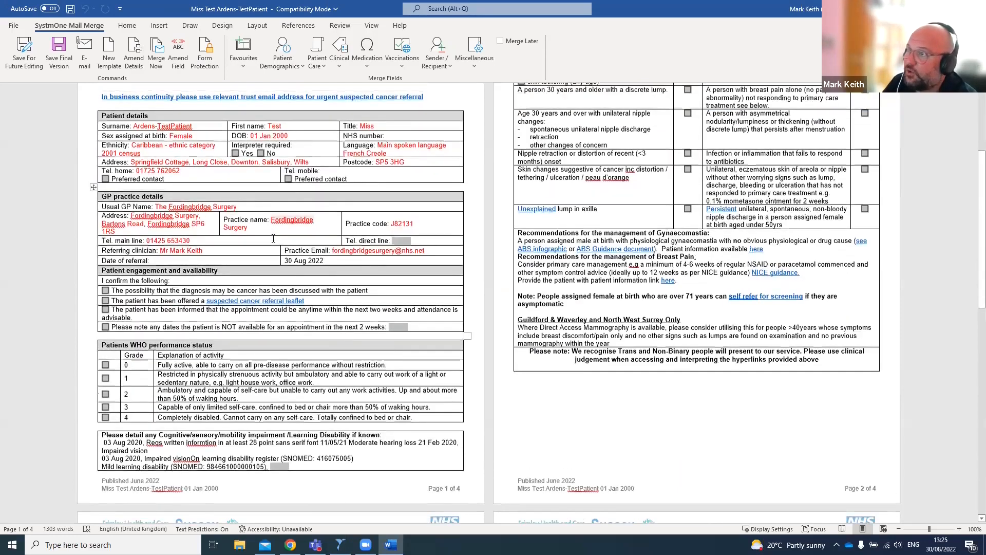
{"action": "scroll", "coordinate": [273, 238], "scroll_direction": "up", "scroll_amount": 5}
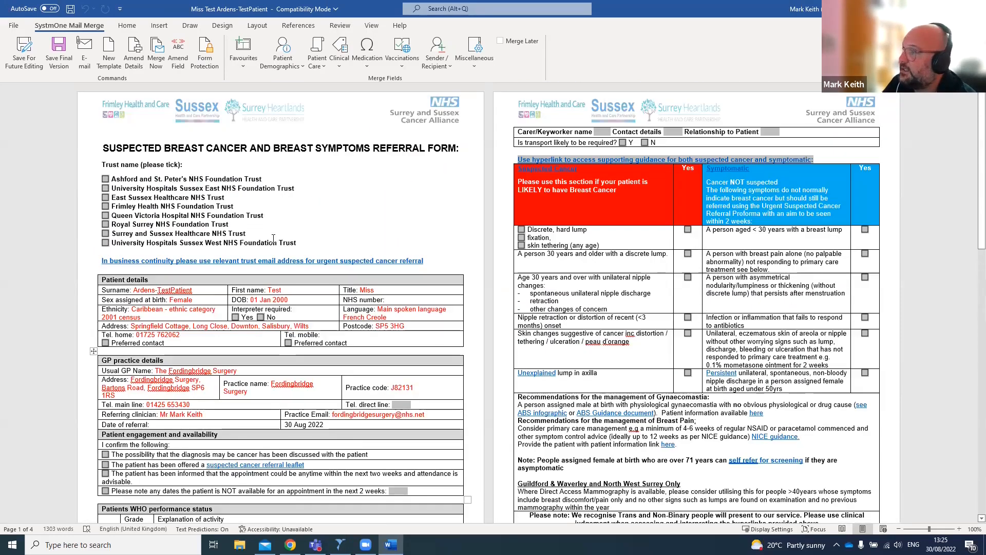
{"action": "scroll", "coordinate": [273, 238], "scroll_direction": "down", "scroll_amount": 2}
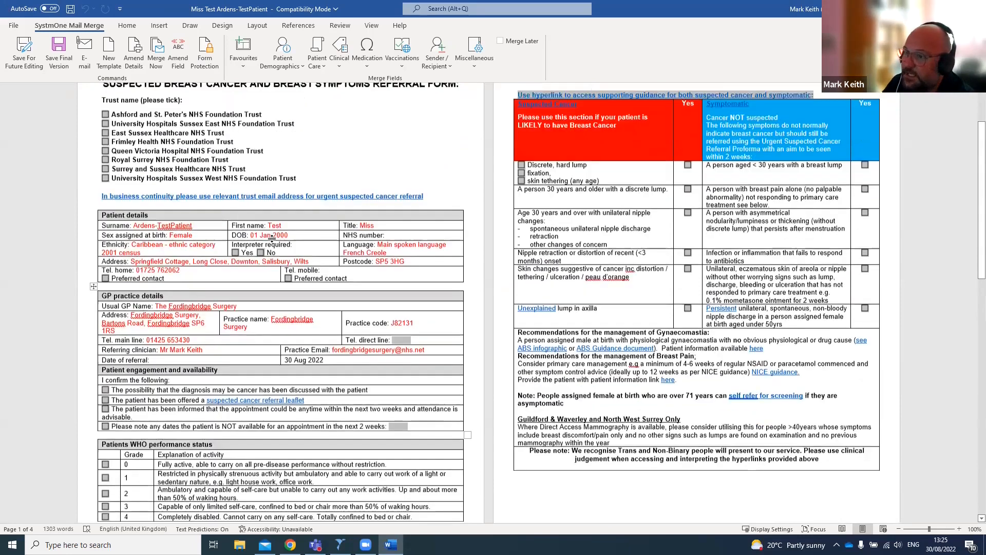
{"action": "scroll", "coordinate": [272, 238], "scroll_direction": "down", "scroll_amount": 4}
{"action": "scroll", "coordinate": [260, 371], "scroll_direction": "down", "scroll_amount": 4}
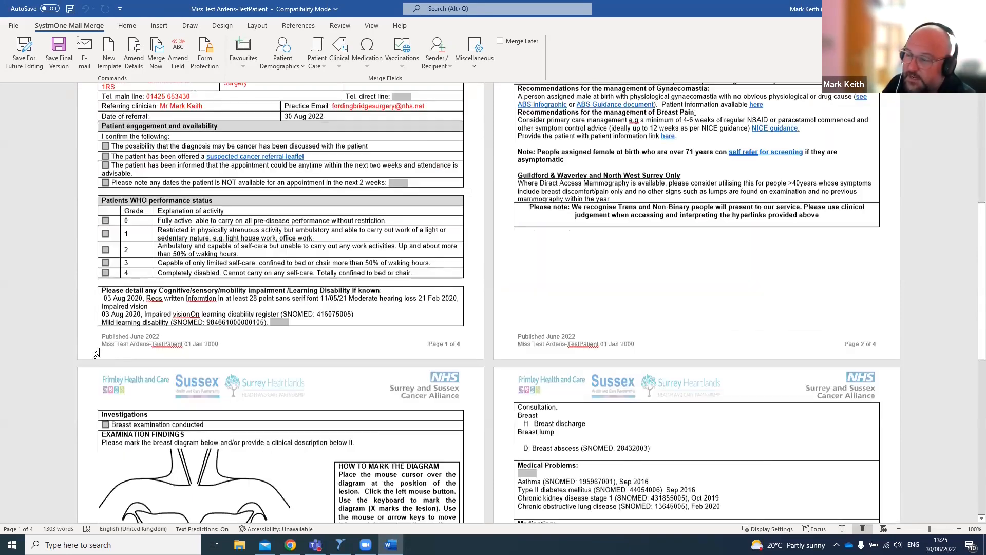
{"action": "scroll", "coordinate": [185, 401], "scroll_direction": "down", "scroll_amount": 9}
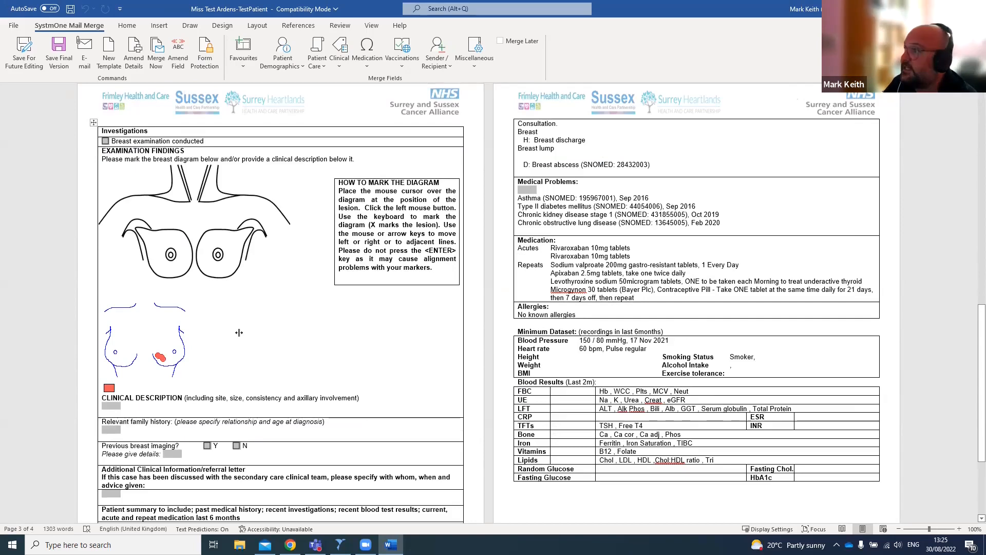
{"action": "scroll", "coordinate": [239, 332], "scroll_direction": "down", "scroll_amount": 5}
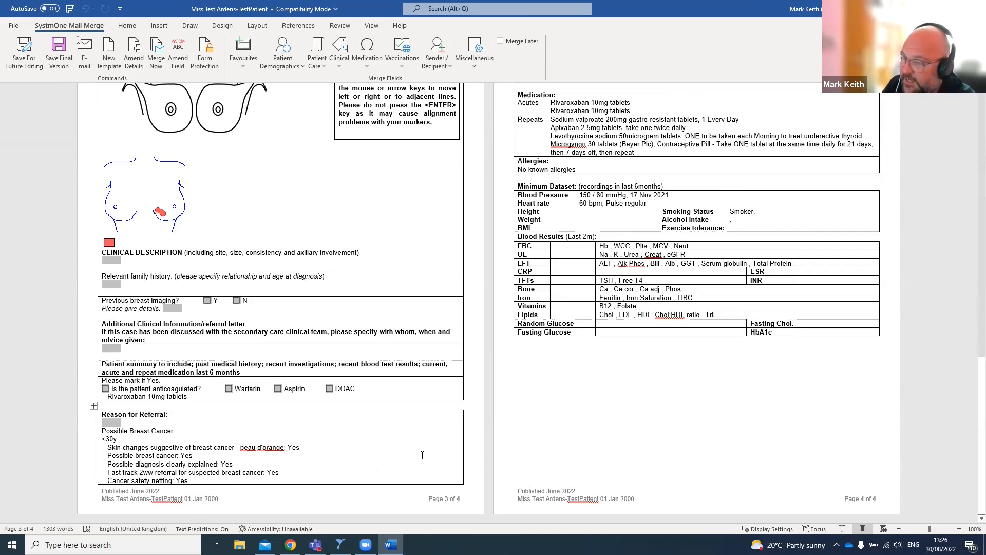
{"action": "scroll", "coordinate": [757, 453], "scroll_direction": "up", "scroll_amount": 3}
{"action": "scroll", "coordinate": [757, 453], "scroll_direction": "up", "scroll_amount": 3}
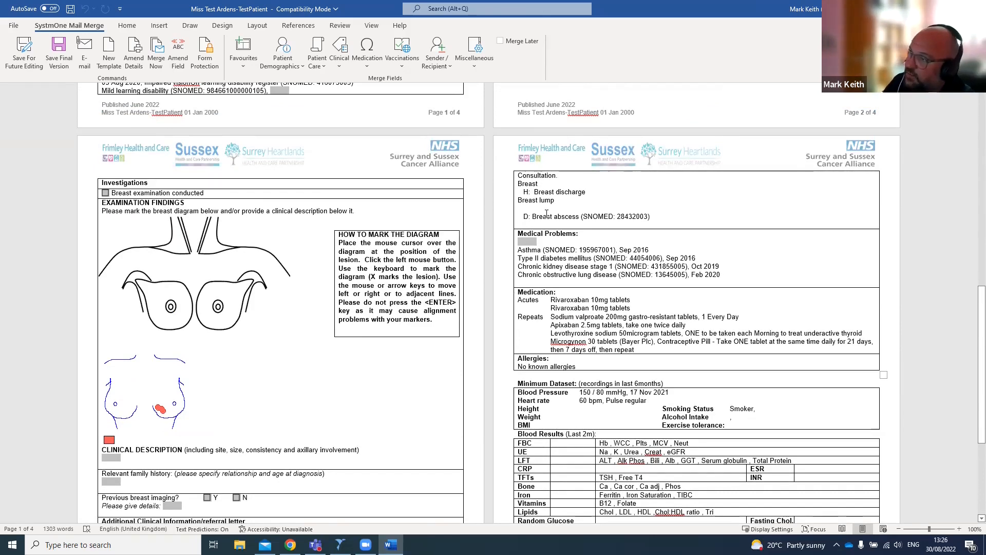
{"action": "scroll", "coordinate": [347, 422], "scroll_direction": "down", "scroll_amount": 5}
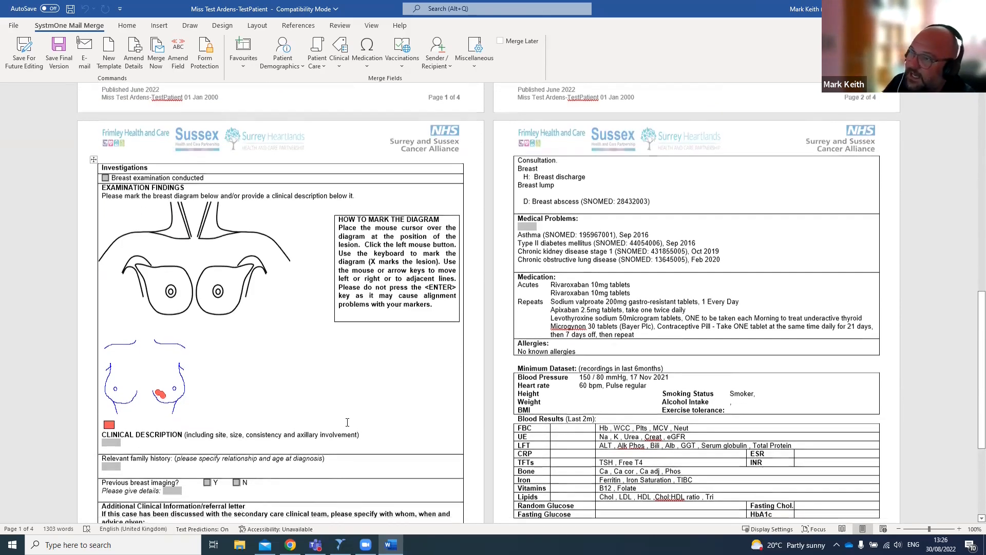
{"action": "scroll", "coordinate": [347, 423], "scroll_direction": "down", "scroll_amount": 2}
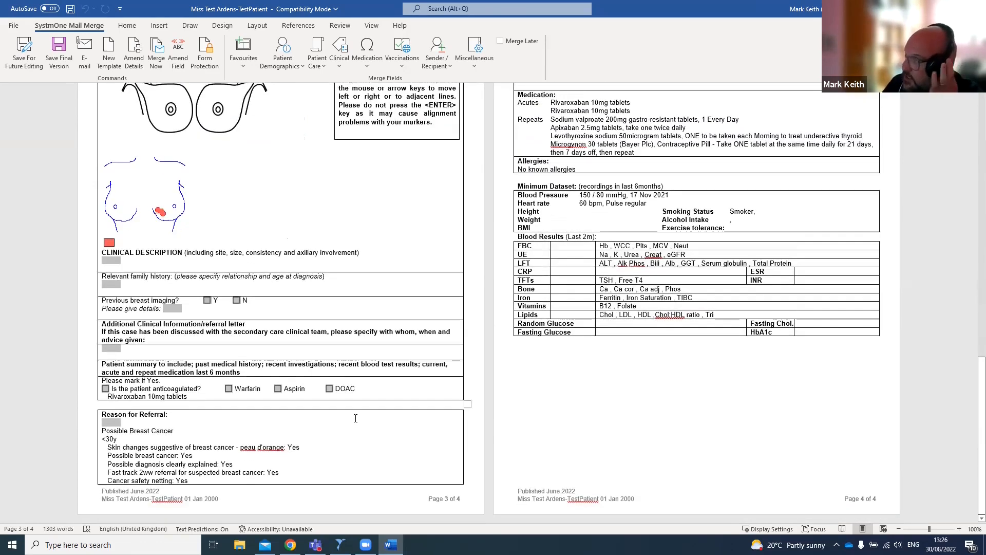
- Delete the SNOMED code after Breast abscess in the letter's consultation summary
{"action": "scroll", "coordinate": [510, 238], "scroll_direction": "up", "scroll_amount": 6}
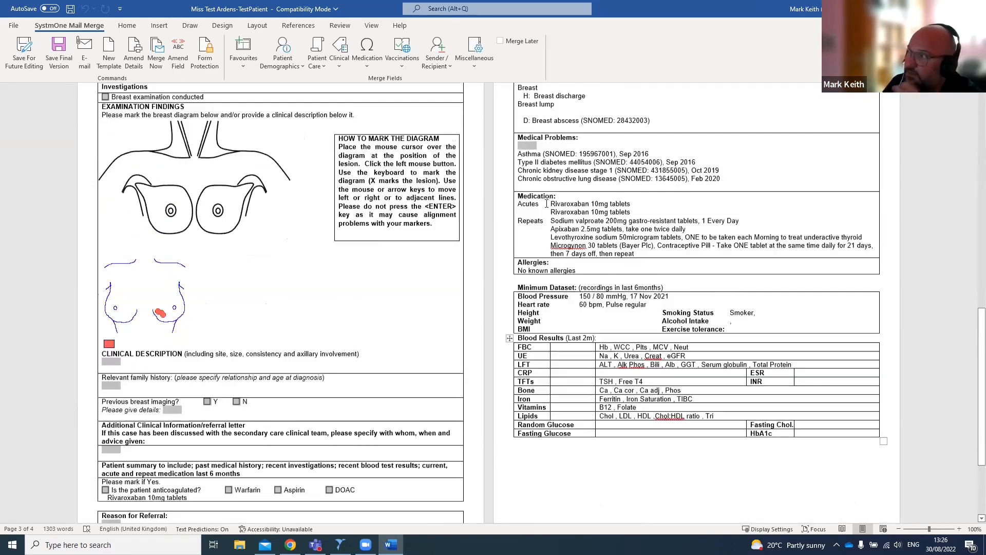
{"action": "scroll", "coordinate": [579, 208], "scroll_direction": "up", "scroll_amount": 1}
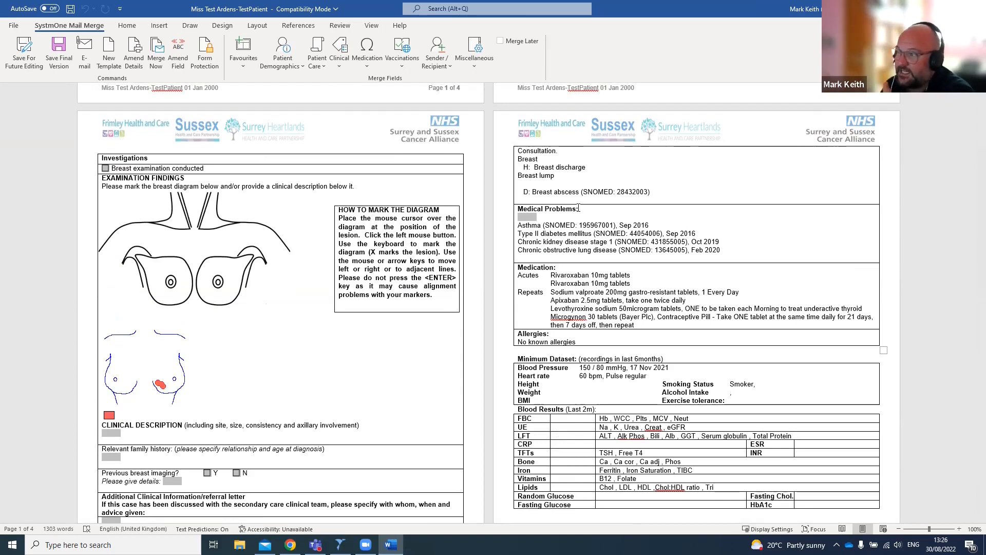
{"action": "left_click_drag", "start_coordinate": [652, 193], "coordinate": [590, 195]}
{"action": "key", "text": "Delete"}
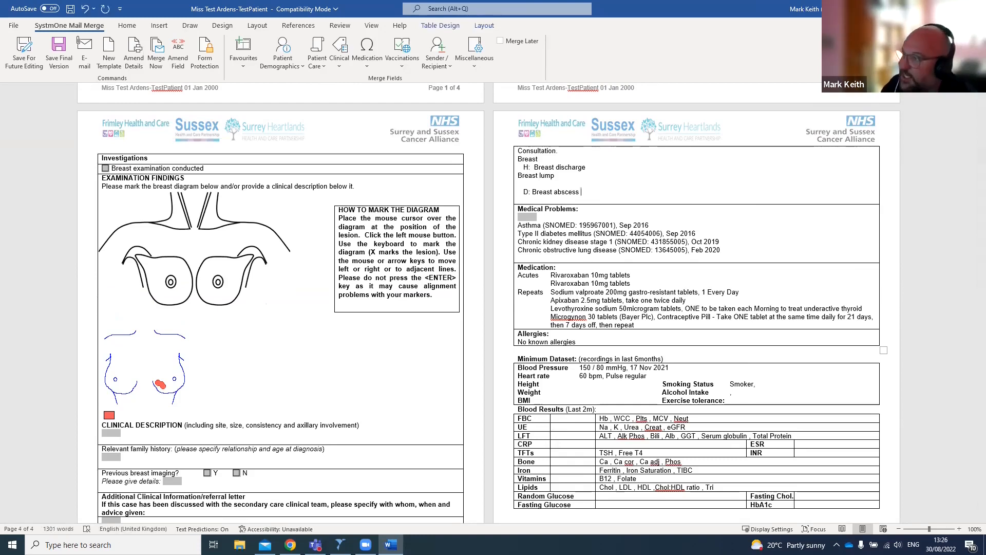
- Save the 2ww breast referral letter for future editing
{"action": "scroll", "coordinate": [410, 386], "scroll_direction": "up", "scroll_amount": 3}
{"action": "scroll", "coordinate": [411, 386], "scroll_direction": "up", "scroll_amount": 10}
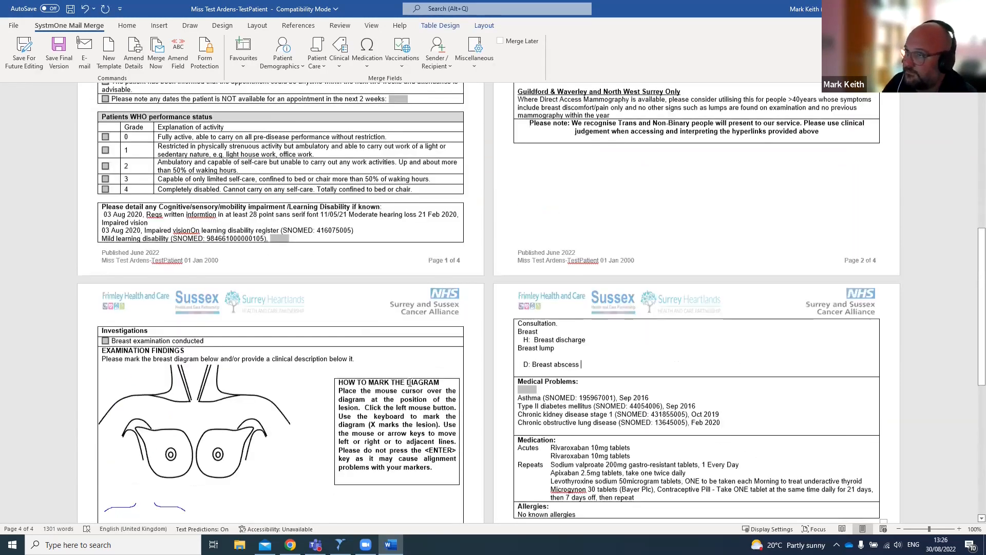
{"action": "scroll", "coordinate": [411, 382], "scroll_direction": "up", "scroll_amount": 6}
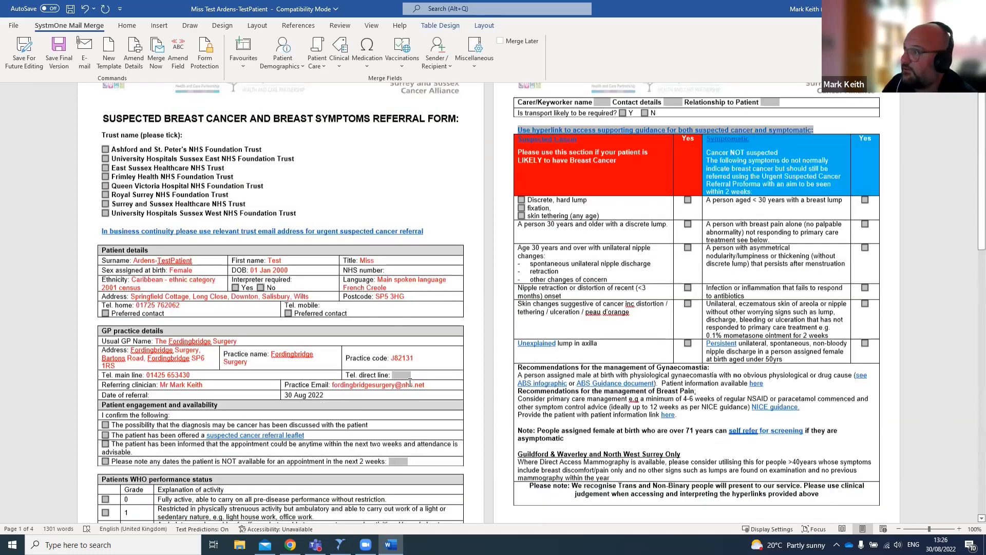
{"action": "scroll", "coordinate": [411, 382], "scroll_direction": "up", "scroll_amount": 1}
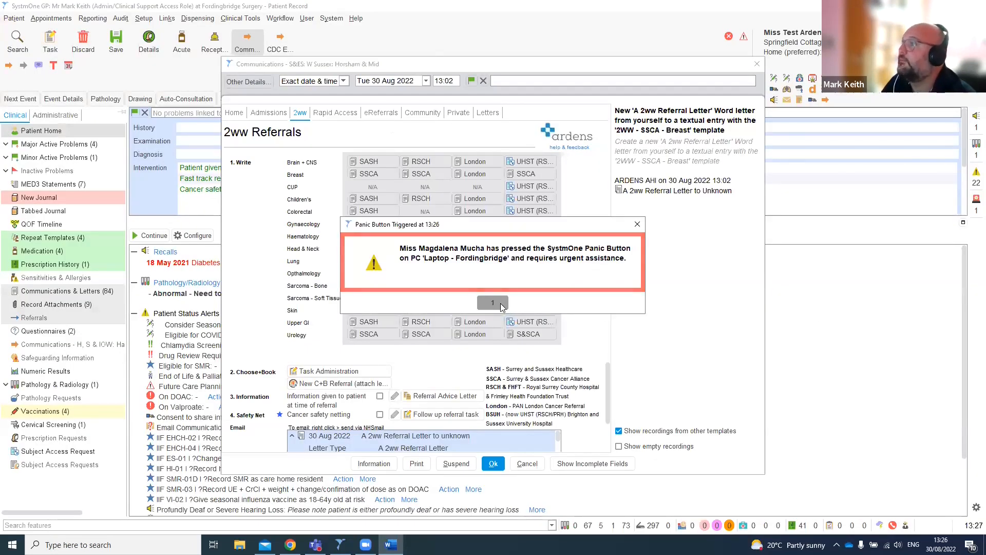
{"action": "left_click", "coordinate": [493, 303]}
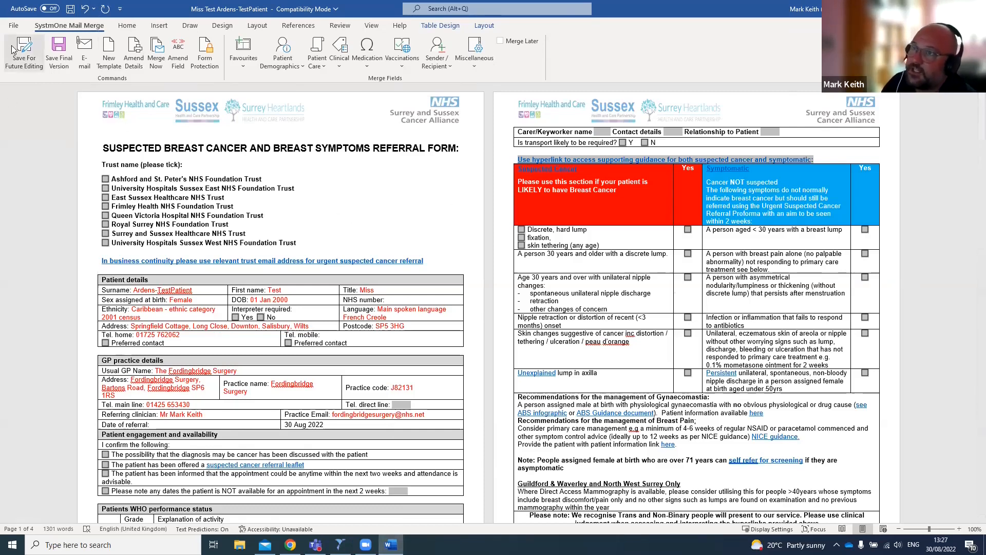
{"action": "left_click", "coordinate": [24, 61]}
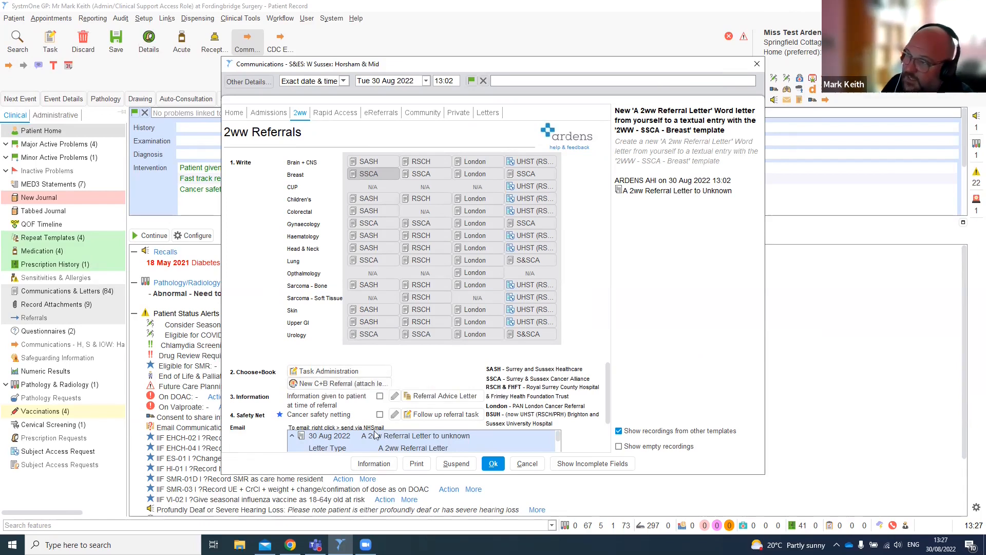
- Tick Cancer safety netting in the 2ww referrals template and close the template
{"action": "right_click", "coordinate": [408, 442]}
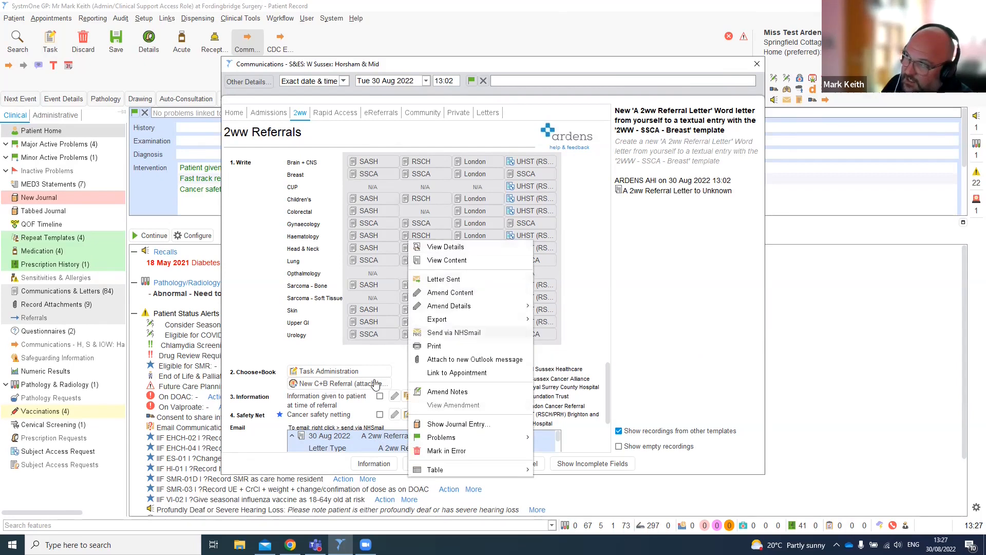
{"action": "left_click", "coordinate": [350, 440]}
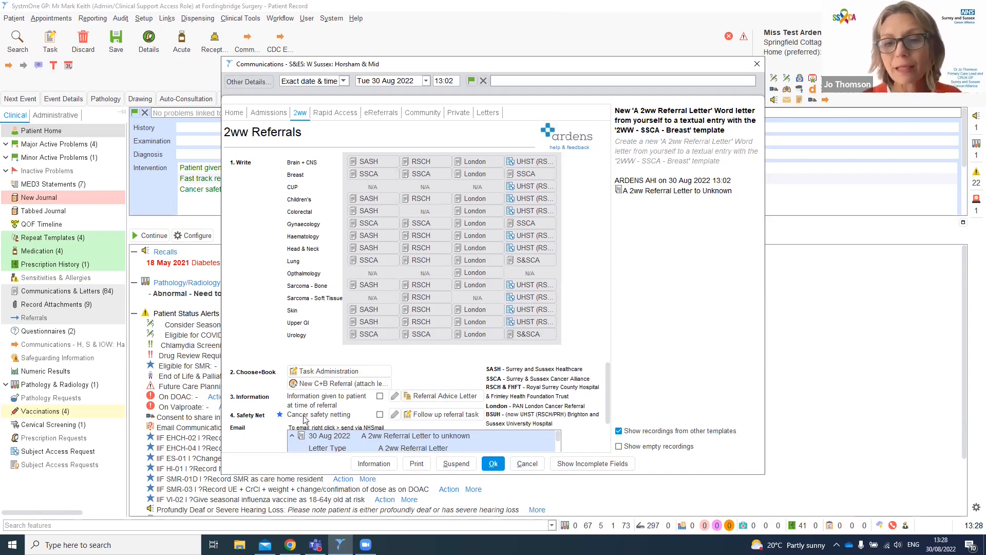
{"action": "left_click", "coordinate": [380, 415]}
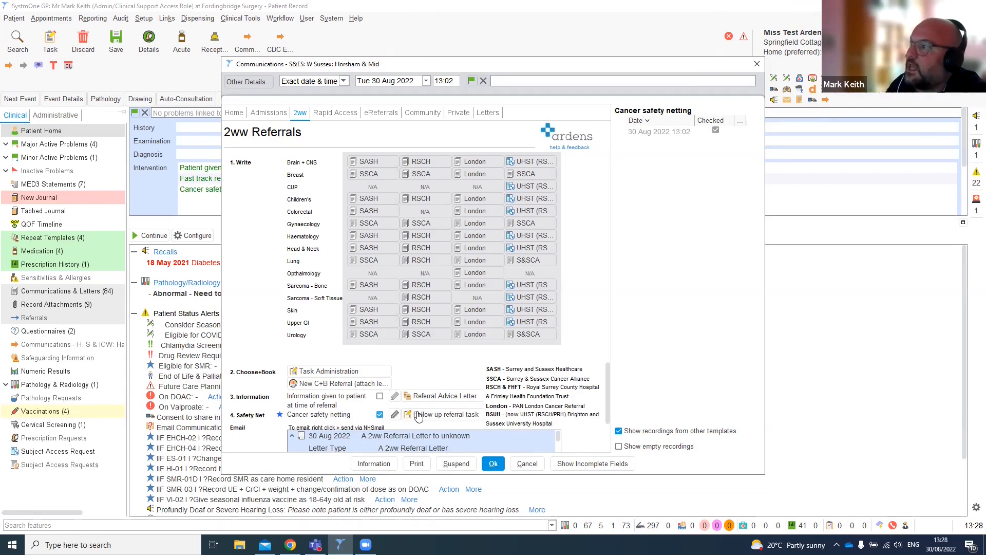
{"action": "left_click", "coordinate": [528, 465]}
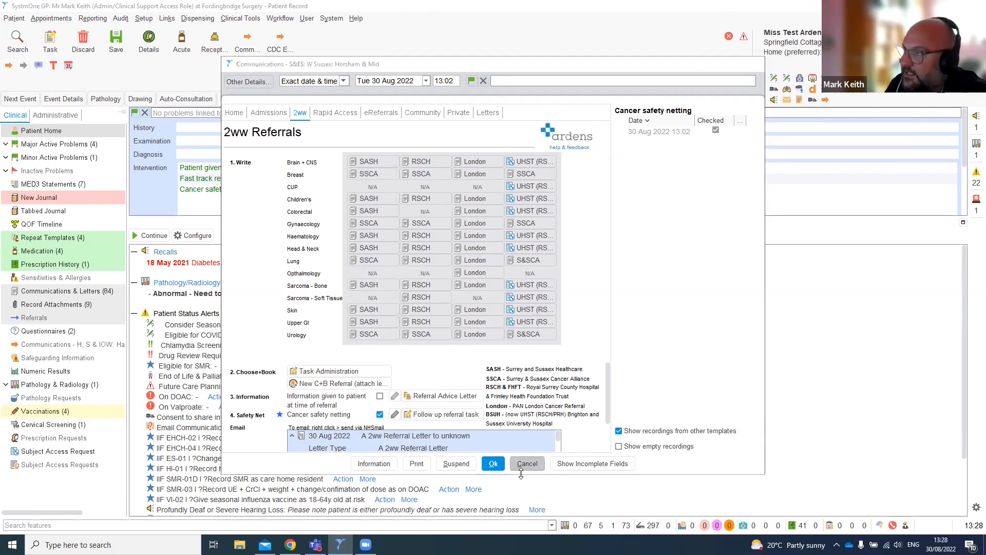
{"action": "left_click", "coordinate": [528, 464]}
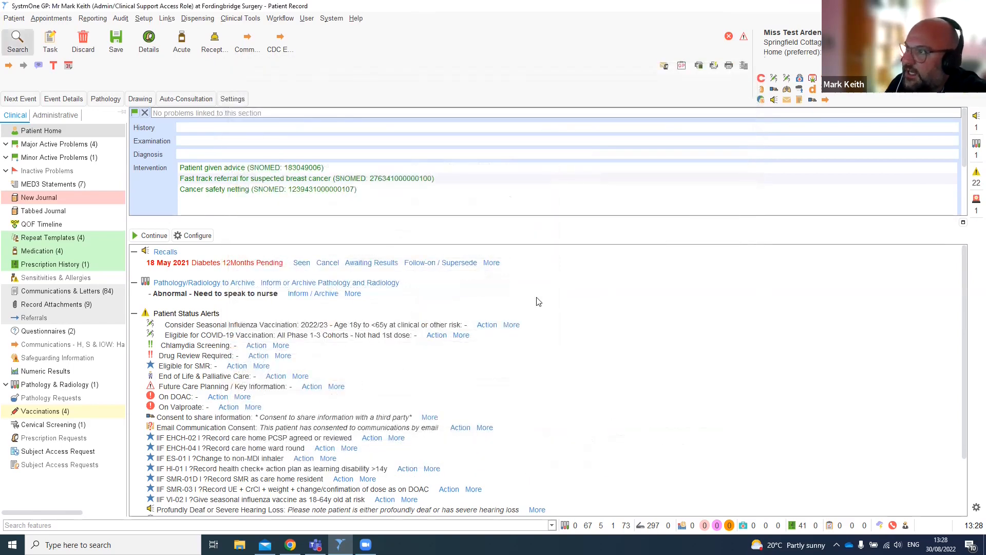
- Remove the NICE NG12 Cancer Symptoms & Findings analyser from the launcher favourites
{"action": "left_click", "coordinate": [799, 83]}
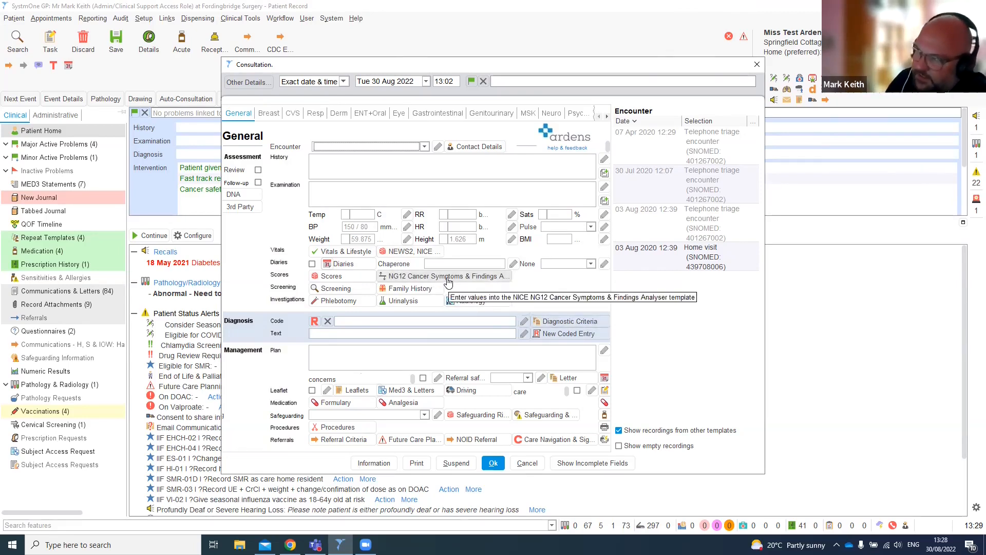
{"action": "left_click", "coordinate": [531, 466]}
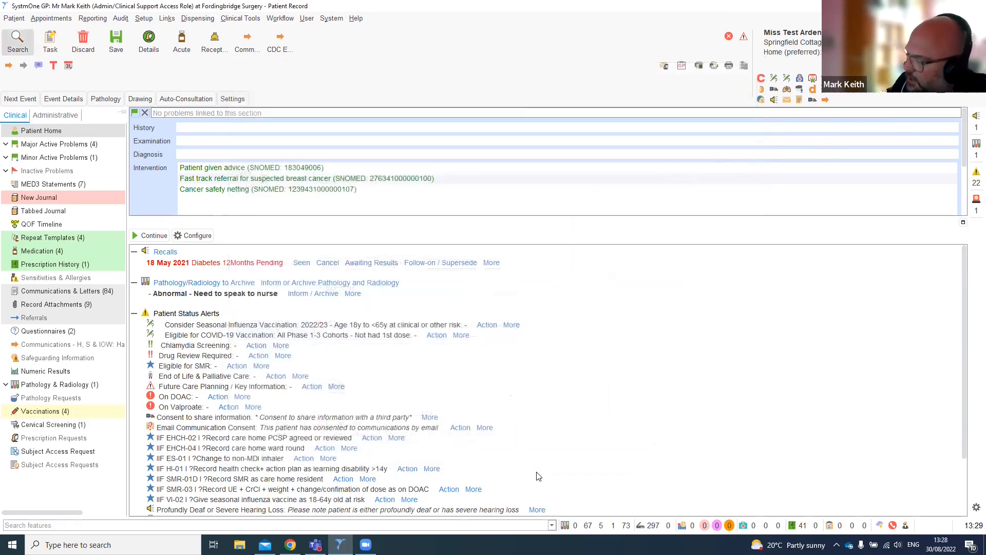
{"action": "key", "text": "F12"}
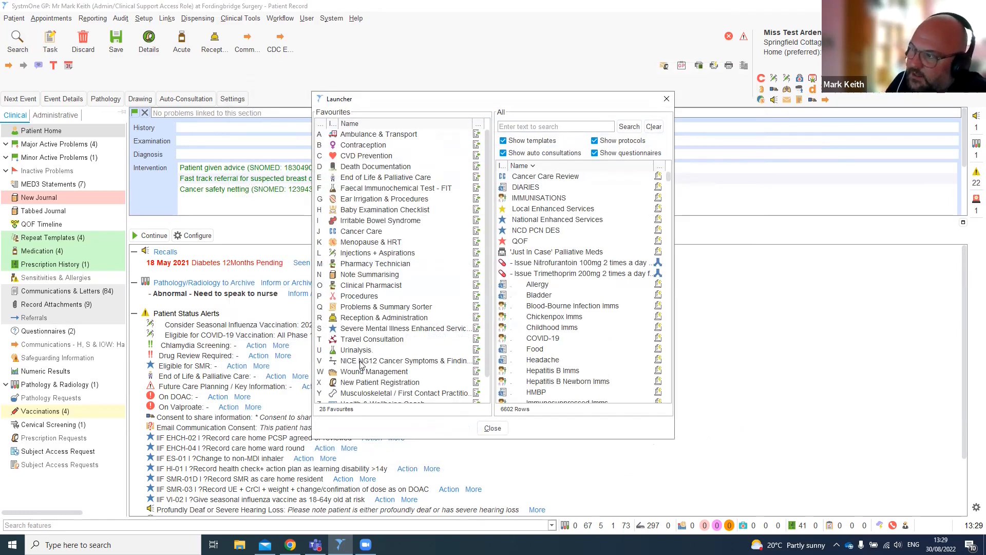
{"action": "right_click", "coordinate": [380, 364]}
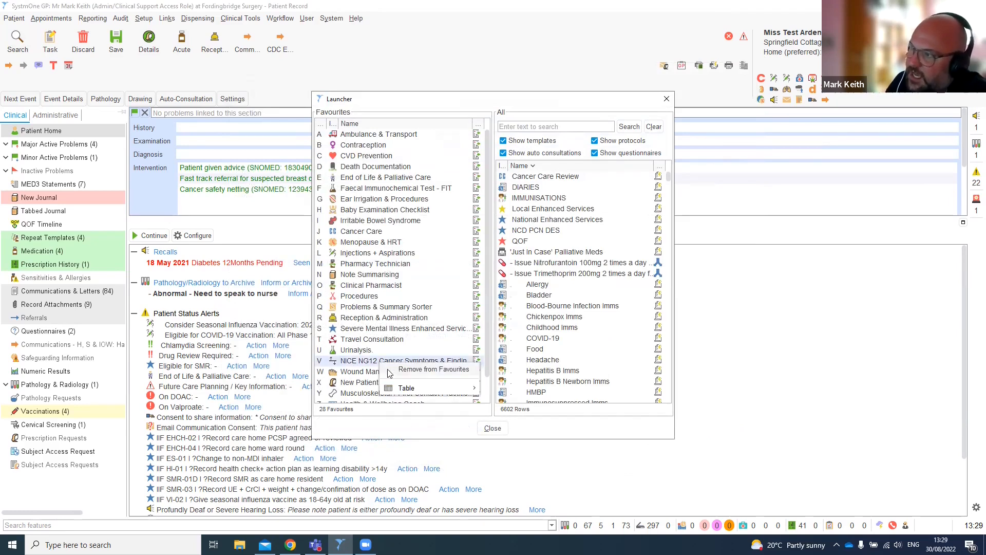
{"action": "left_click", "coordinate": [389, 370]}
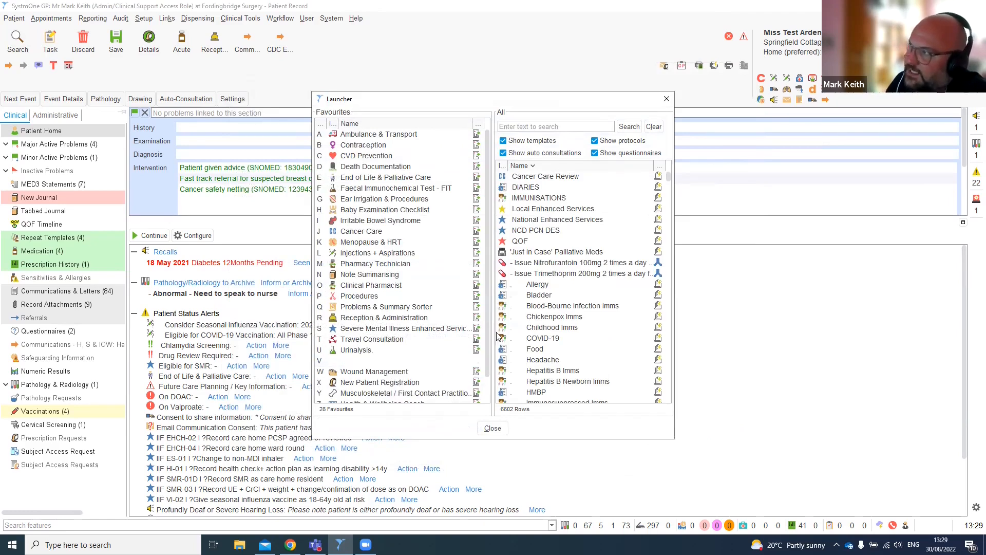
- Search the launcher for nice ng12 and add the NICE NG12 analyser back to favourites under V
{"action": "left_click", "coordinate": [538, 126]}
{"action": "type", "text": "n"}
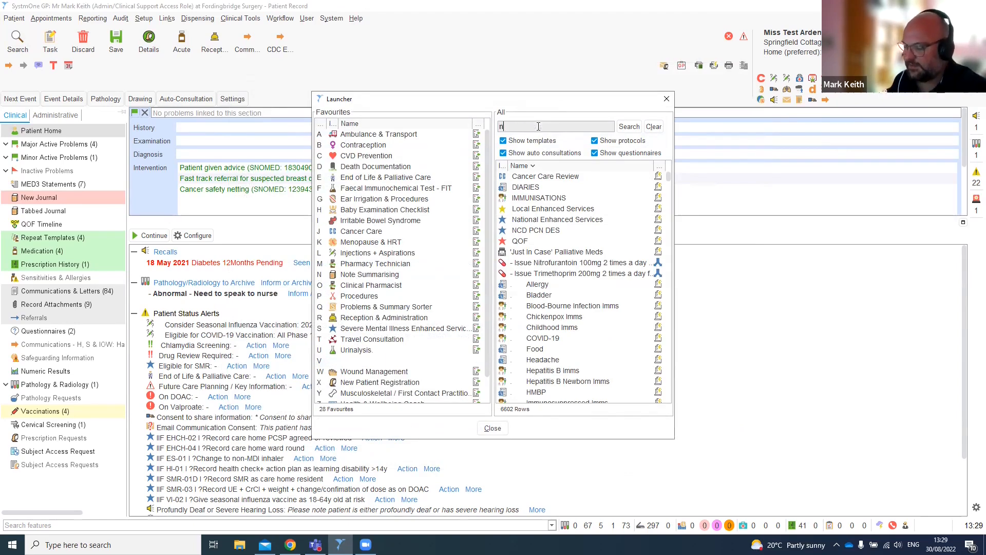
{"action": "type", "text": "ice ng12"}
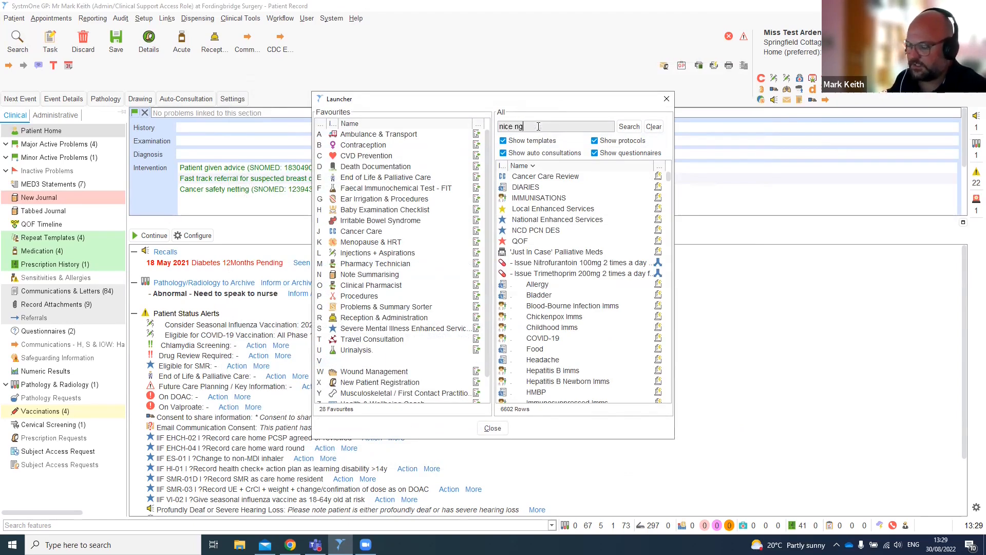
{"action": "left_click", "coordinate": [630, 127]}
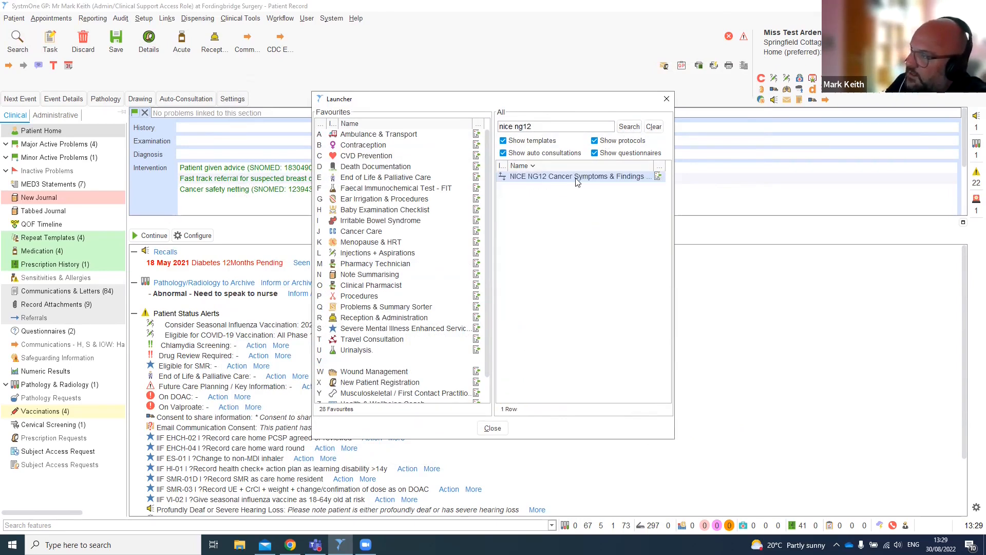
{"action": "left_click_drag", "start_coordinate": [577, 180], "coordinate": [544, 179]}
{"action": "left_click_drag", "start_coordinate": [480, 208], "coordinate": [386, 360]}
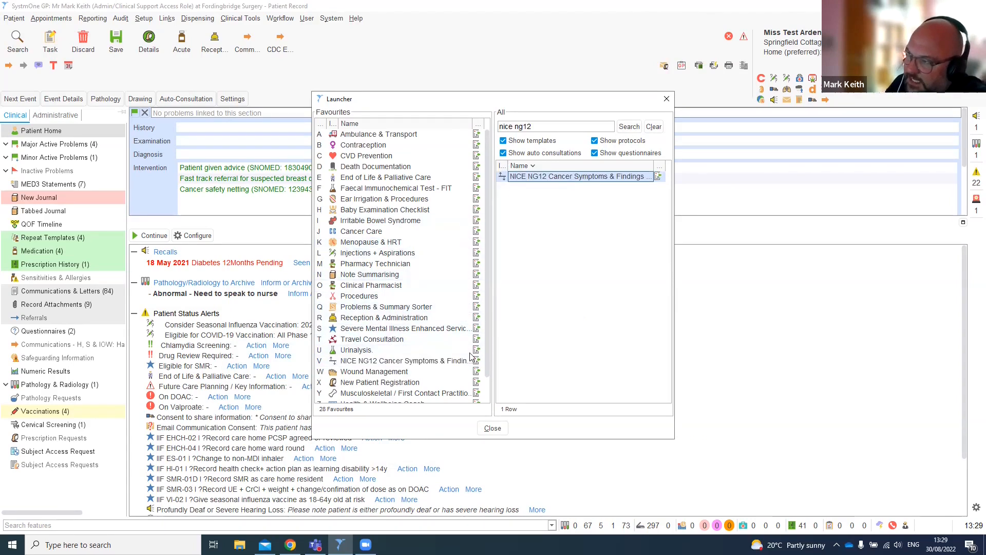
{"action": "left_click", "coordinate": [493, 428]}
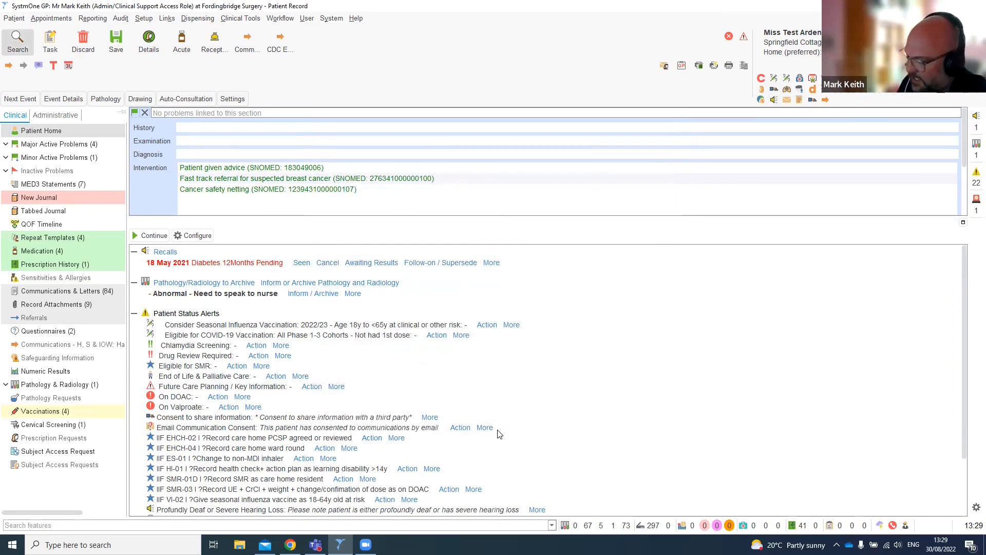
- Open the NICE NG12 analyser's symptom checklist and record Yes for appetite loss, bloating and fatigue under Female GU
{"action": "key", "text": "F12"}
{"action": "left_click", "coordinate": [492, 429]}
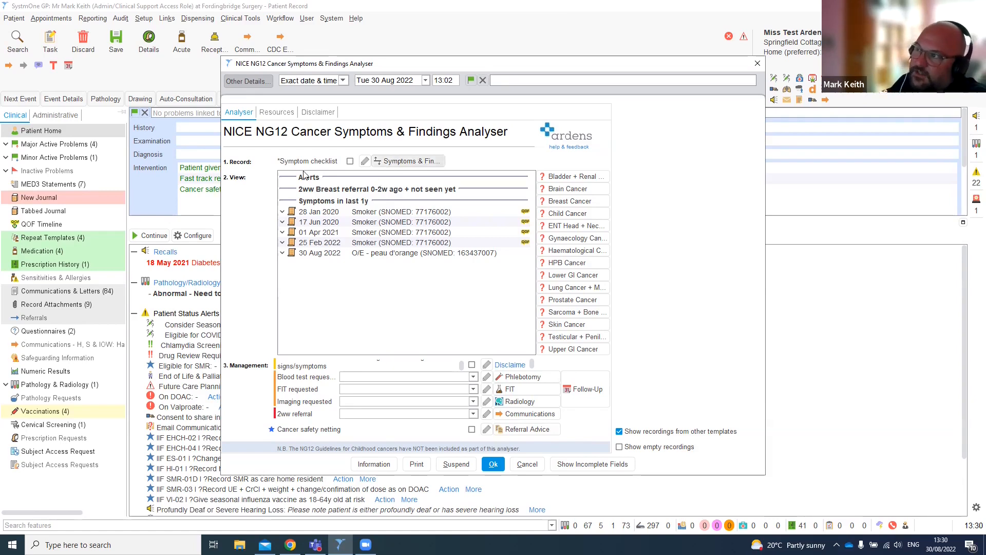
{"action": "left_click", "coordinate": [409, 162]}
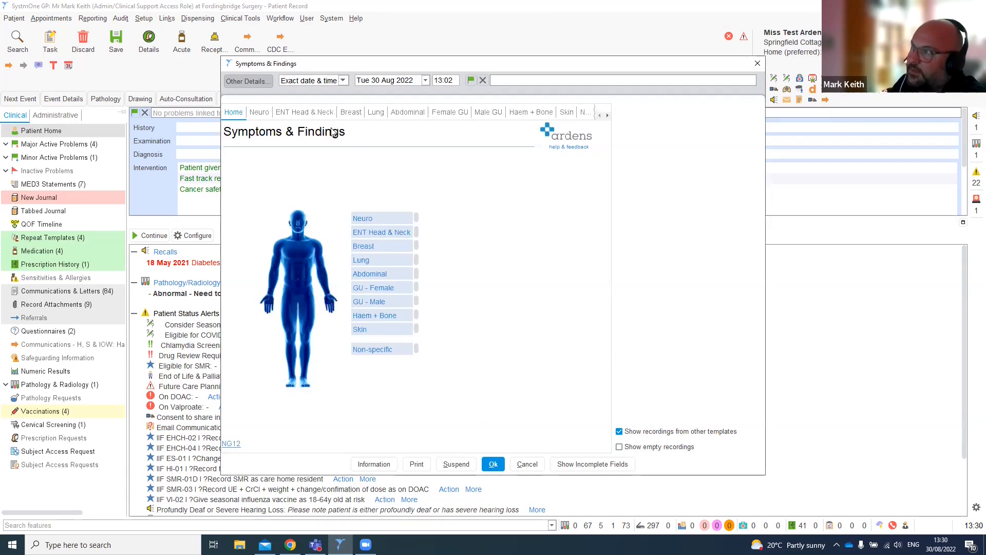
{"action": "left_click", "coordinate": [446, 113]}
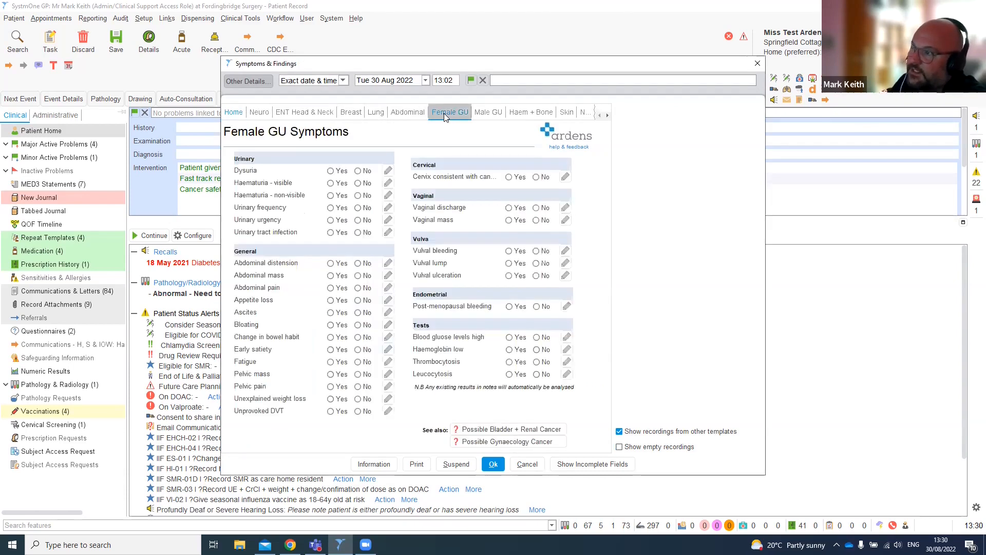
{"action": "left_click", "coordinate": [331, 301]}
{"action": "left_click", "coordinate": [330, 326]}
{"action": "left_click", "coordinate": [330, 362]}
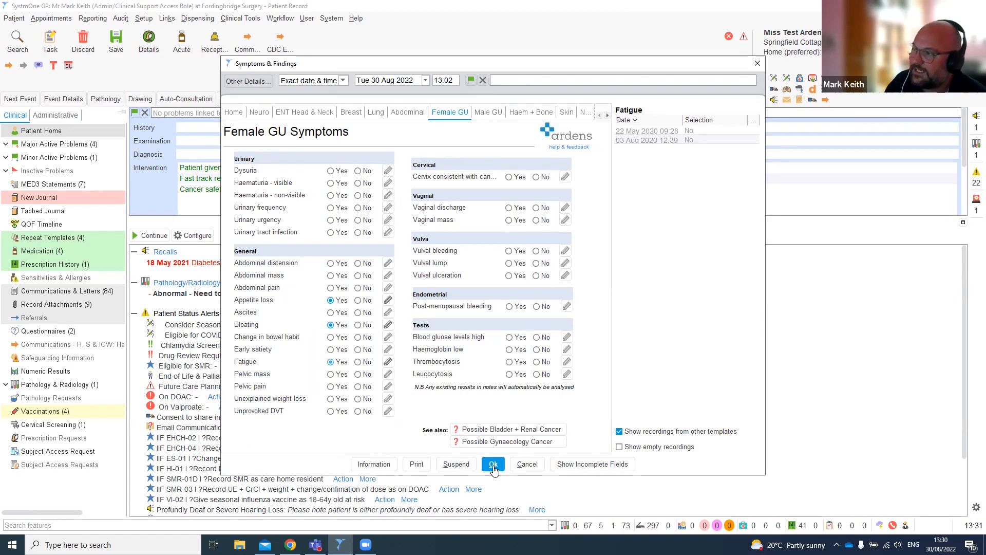
- Save the Female GU symptom entries back to the NG12 analyser
{"action": "left_click", "coordinate": [388, 301]}
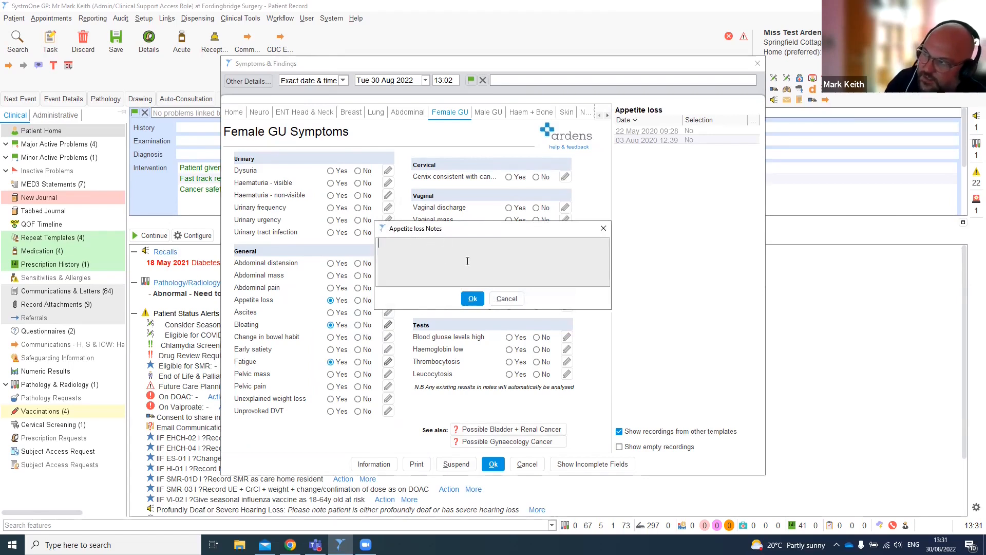
{"action": "left_click", "coordinate": [506, 299]}
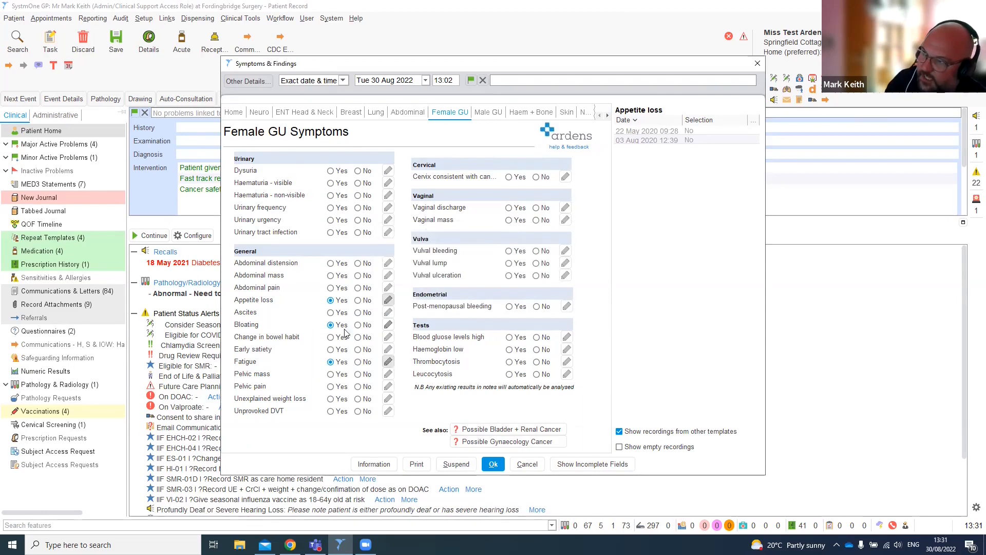
{"action": "left_click", "coordinate": [388, 362]}
{"action": "left_click", "coordinate": [506, 298]}
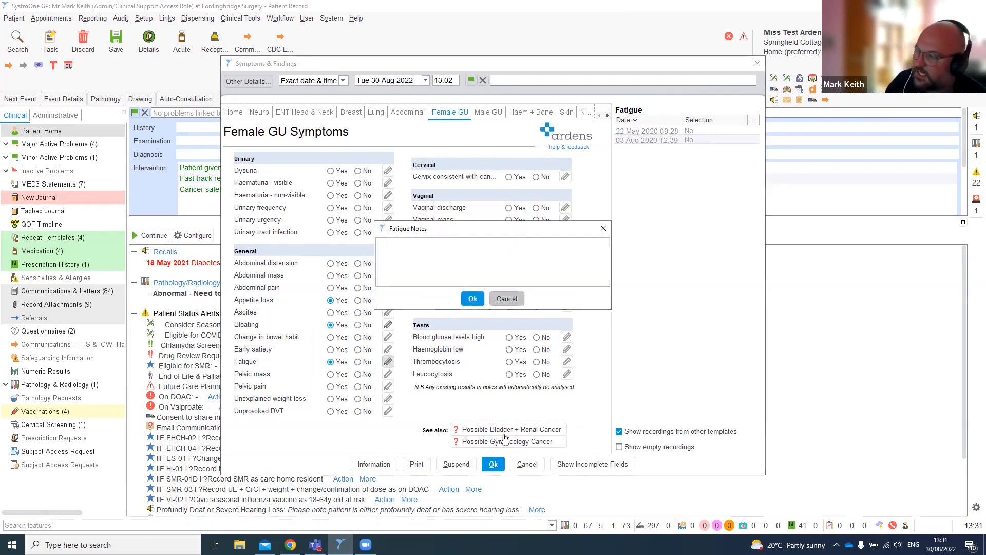
{"action": "left_click", "coordinate": [492, 464]}
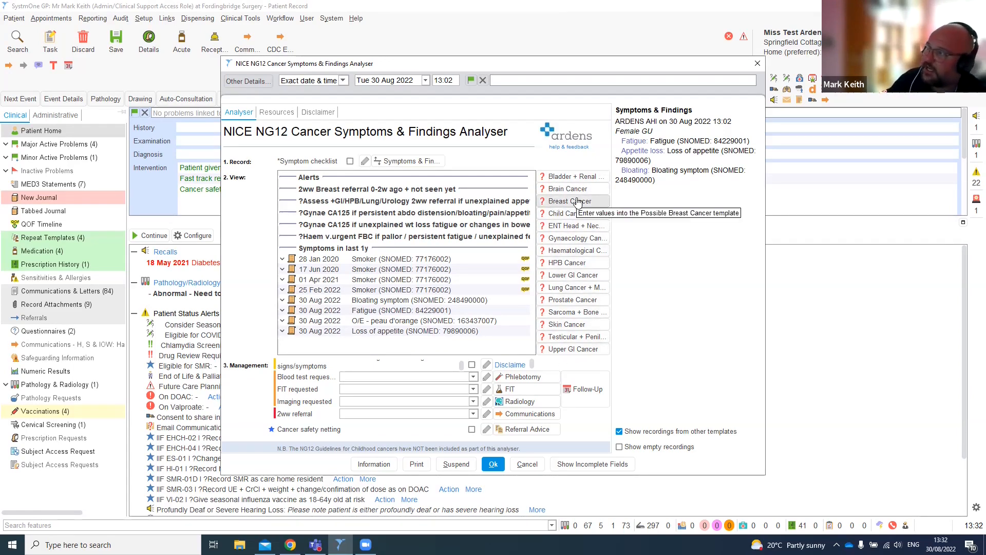
{"action": "left_click", "coordinate": [568, 276]}
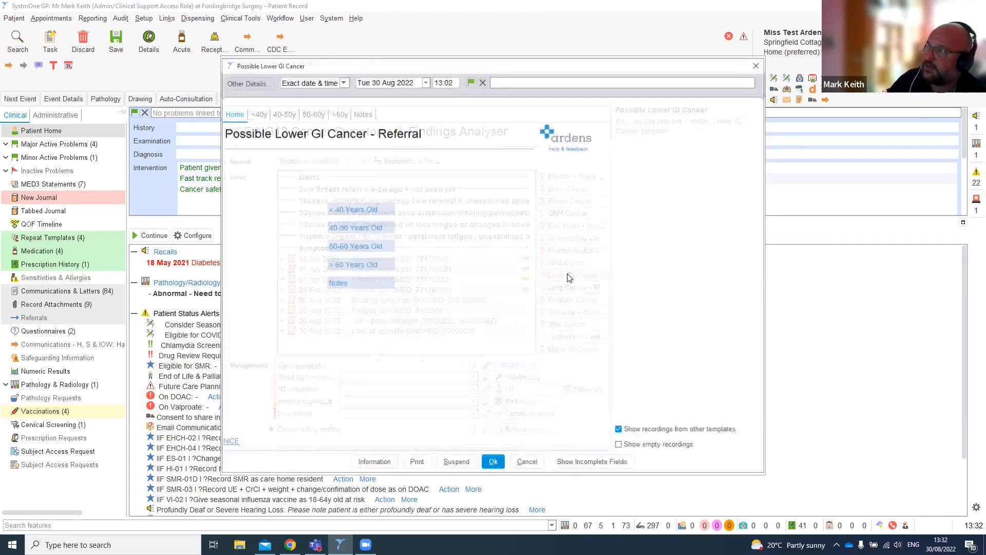
{"action": "left_click", "coordinate": [258, 114]}
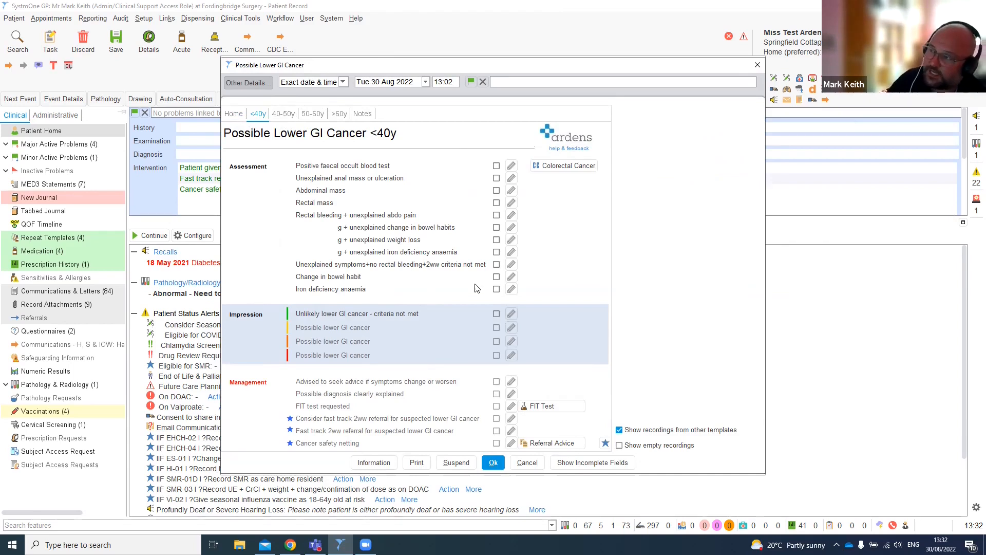
{"action": "left_click", "coordinate": [496, 203]}
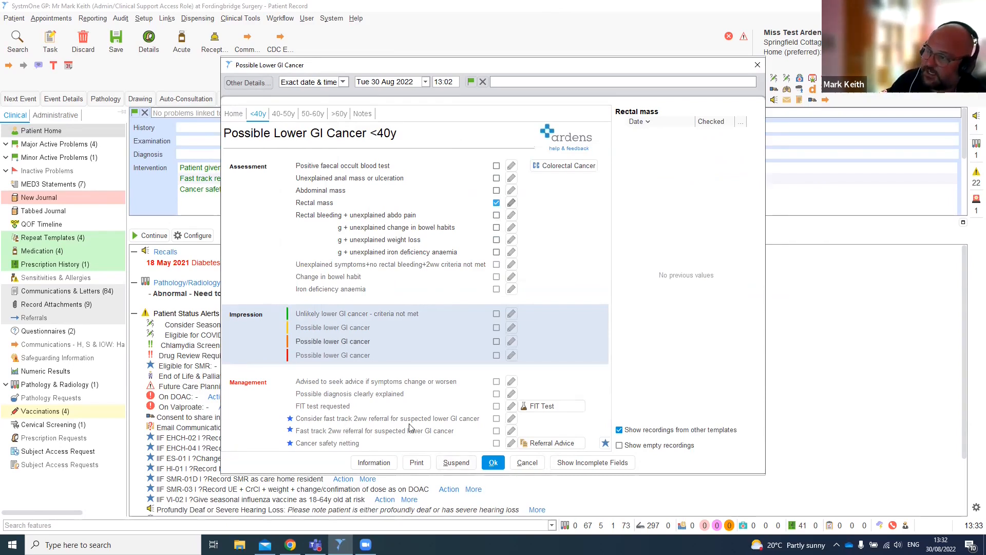
{"action": "left_click", "coordinate": [528, 464]}
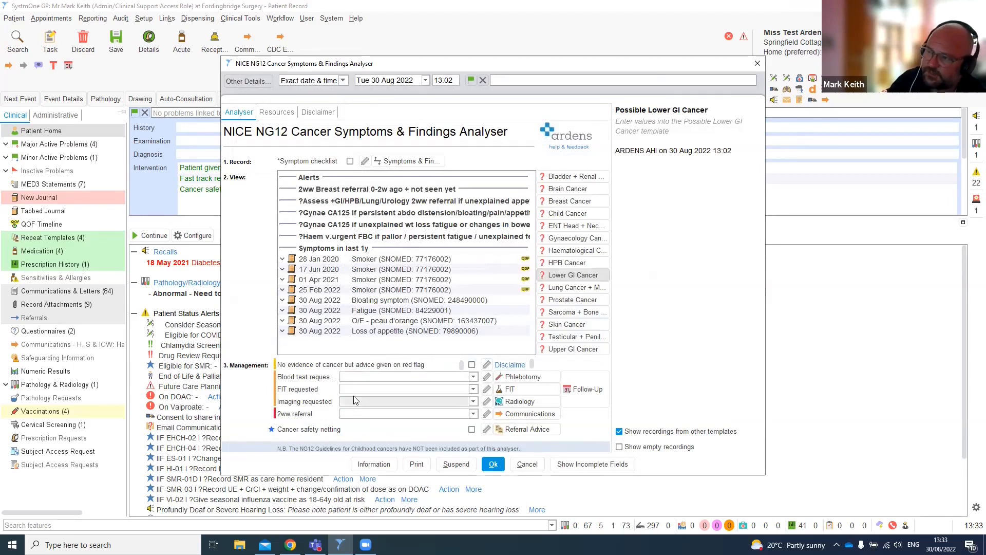
- Open the Phlebotomy template from the analyser's blood test management row
{"action": "left_click", "coordinate": [473, 377]}
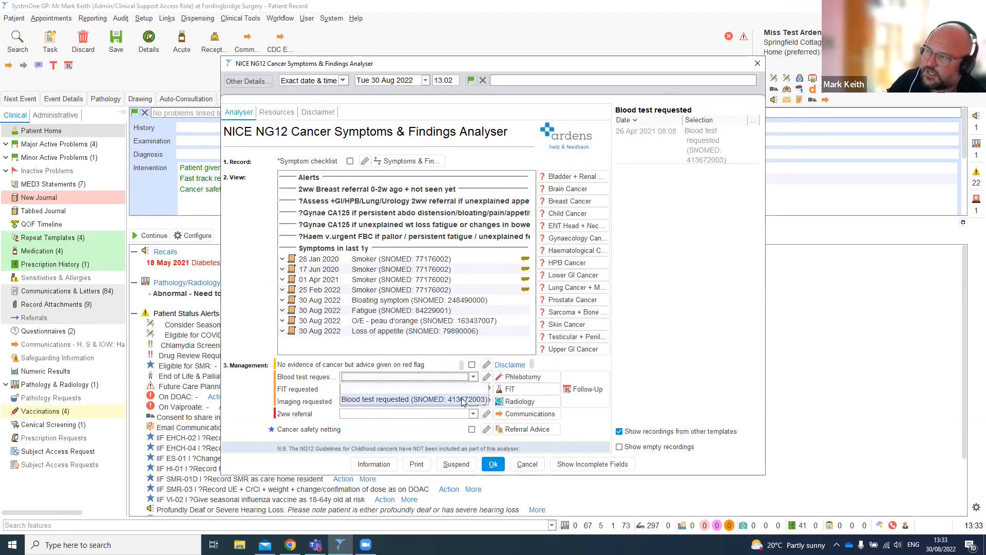
{"action": "left_click", "coordinate": [525, 379]}
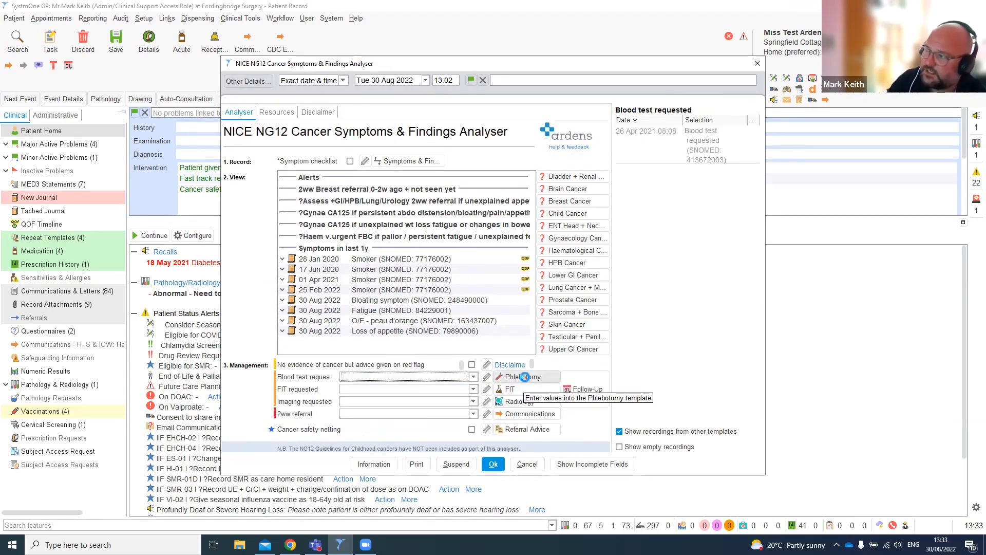
{"action": "left_click", "coordinate": [525, 378]}
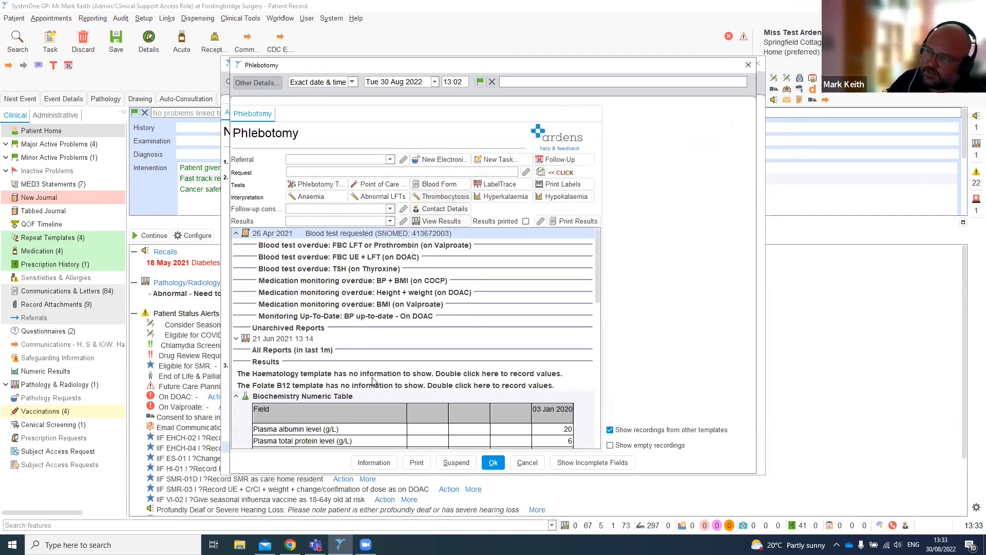
- Scroll through the Phlebotomy template's blood test results and close it
{"action": "scroll", "coordinate": [373, 381], "scroll_direction": "down", "scroll_amount": 10}
{"action": "scroll", "coordinate": [374, 382], "scroll_direction": "up", "scroll_amount": 10}
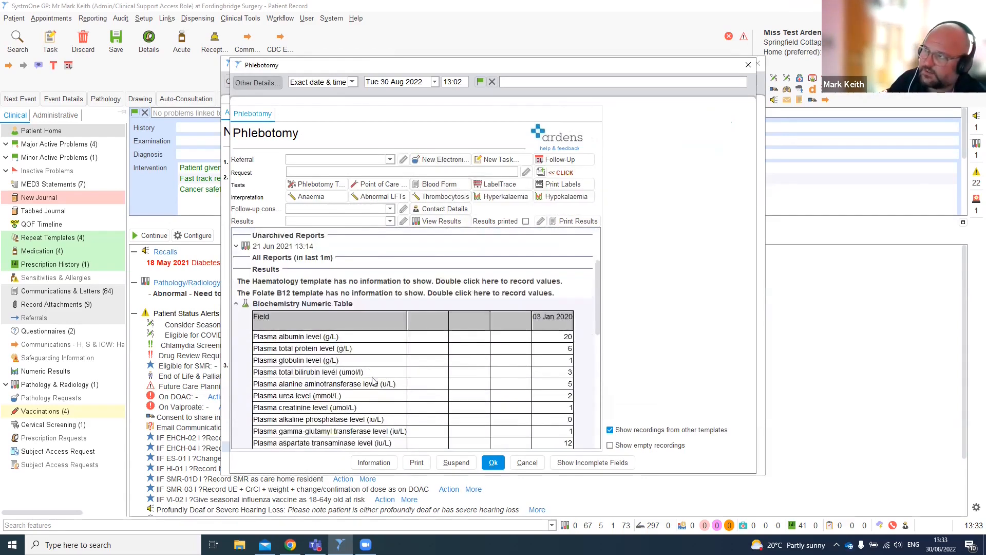
{"action": "left_click", "coordinate": [529, 467]}
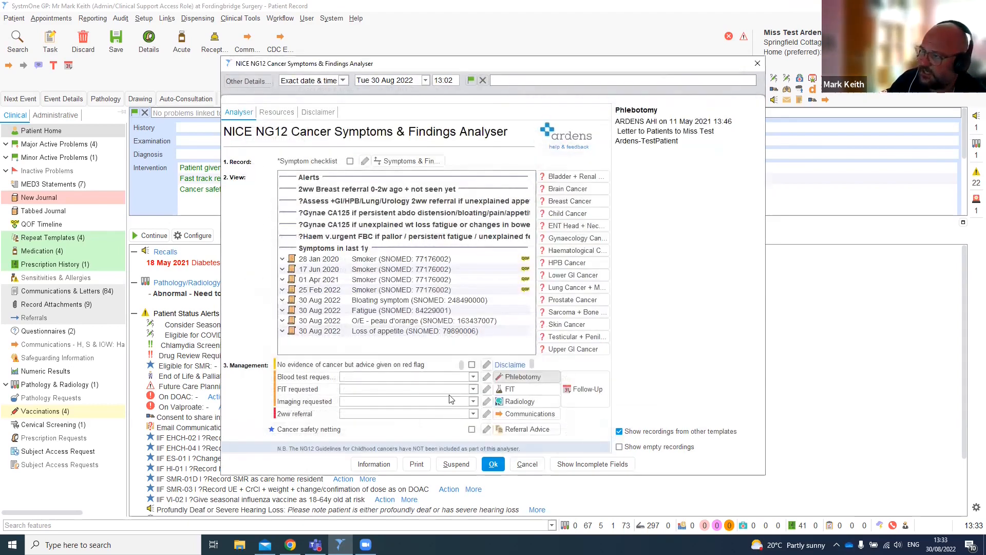
- Review the FIT requested options and open the FIT template from the analyser, then close it
{"action": "left_click", "coordinate": [447, 390]}
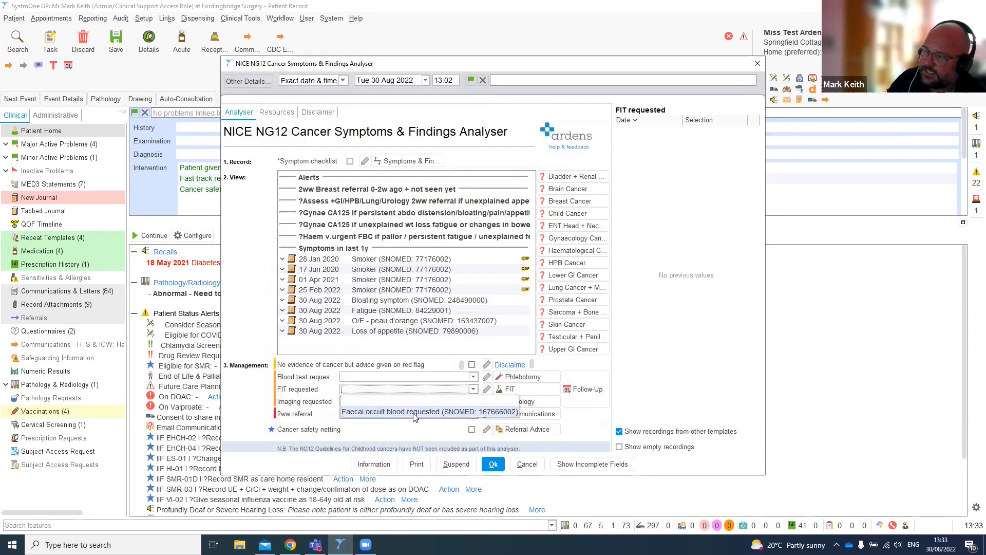
{"action": "left_click", "coordinate": [469, 392]}
{"action": "left_click", "coordinate": [534, 390]}
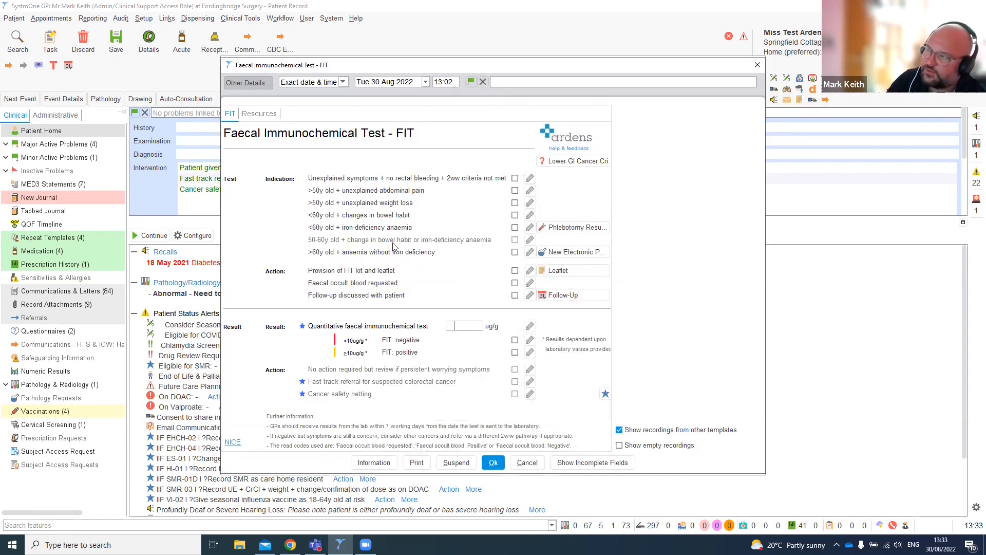
{"action": "left_click", "coordinate": [528, 463]}
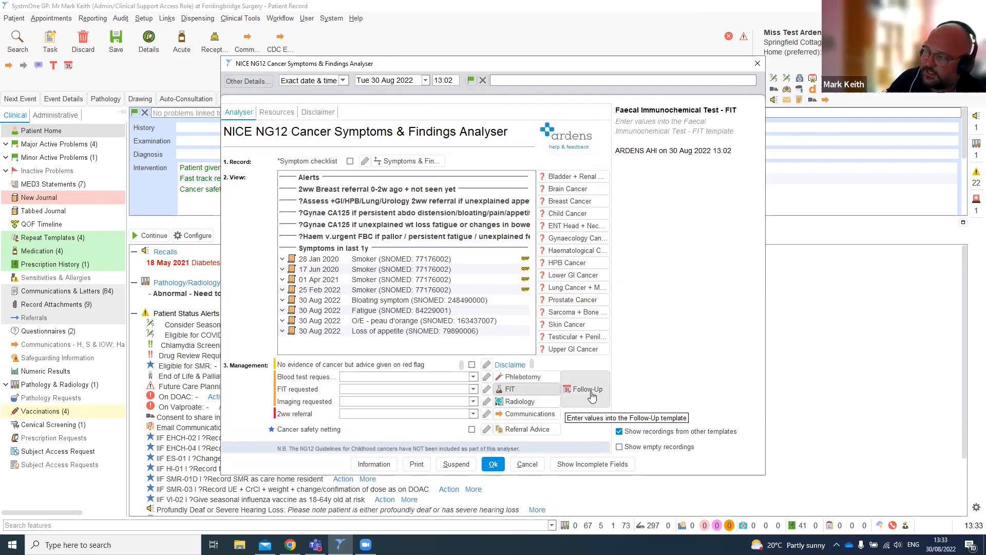
- Open the Follow-Up template from the analyser and close it again
{"action": "left_click", "coordinate": [587, 394]}
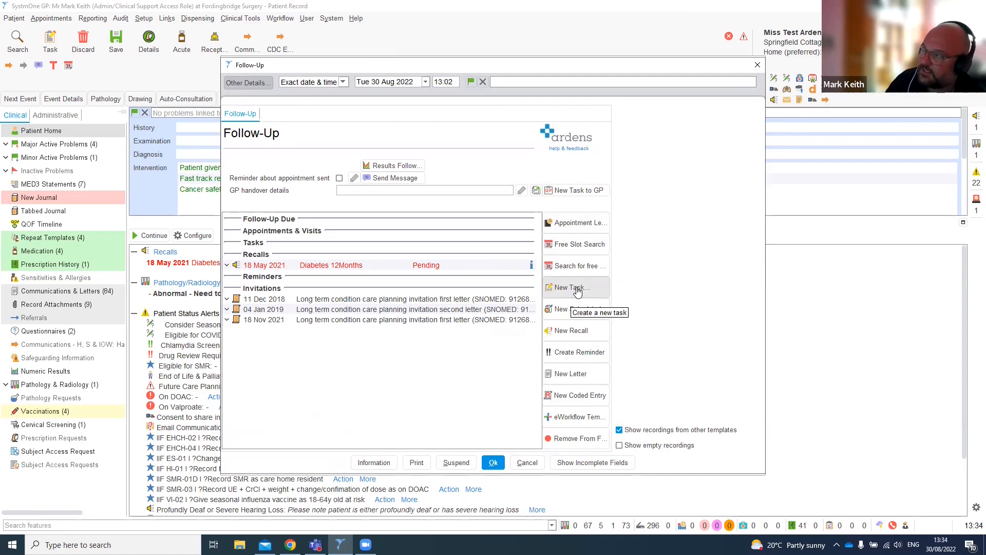
{"action": "left_click", "coordinate": [527, 462]}
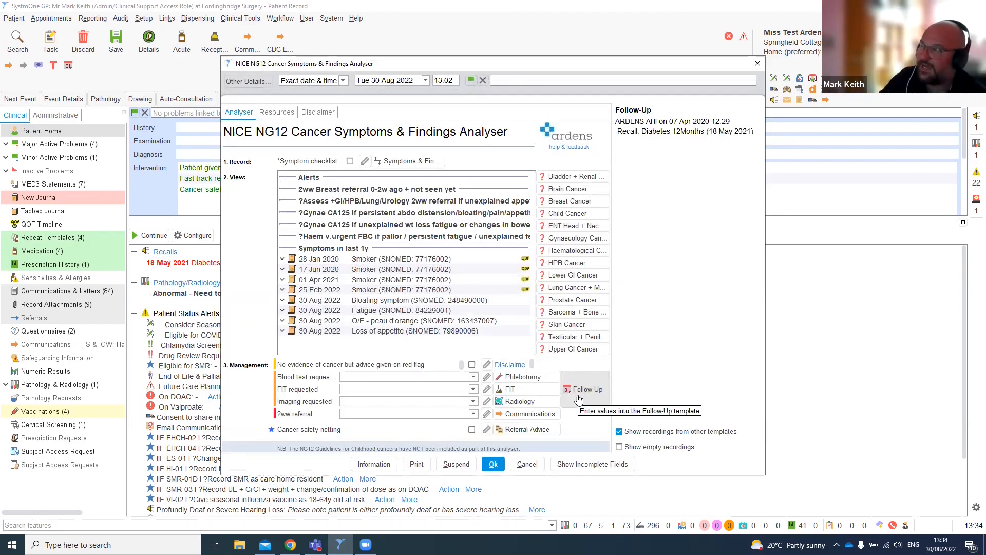
{"action": "left_click", "coordinate": [579, 398]}
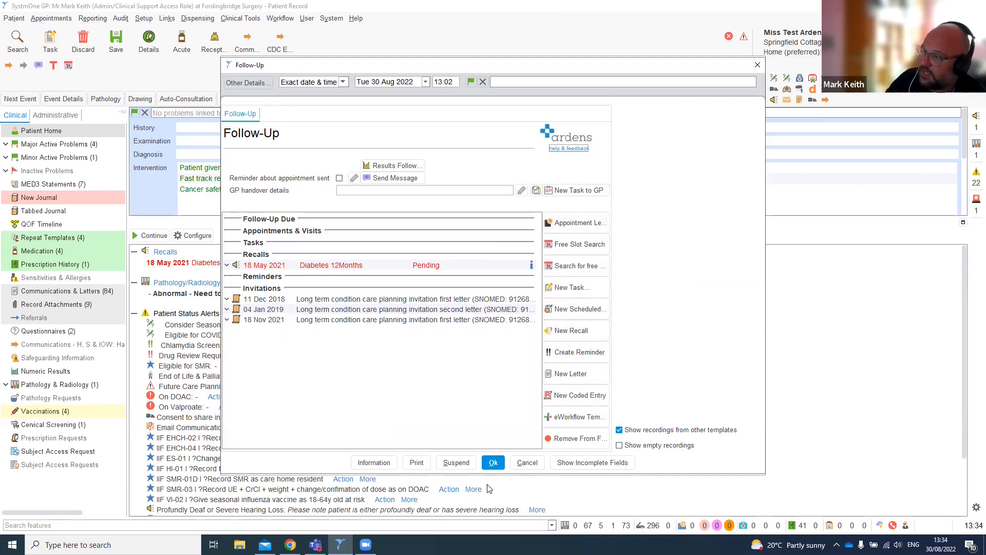
{"action": "left_click", "coordinate": [522, 463]}
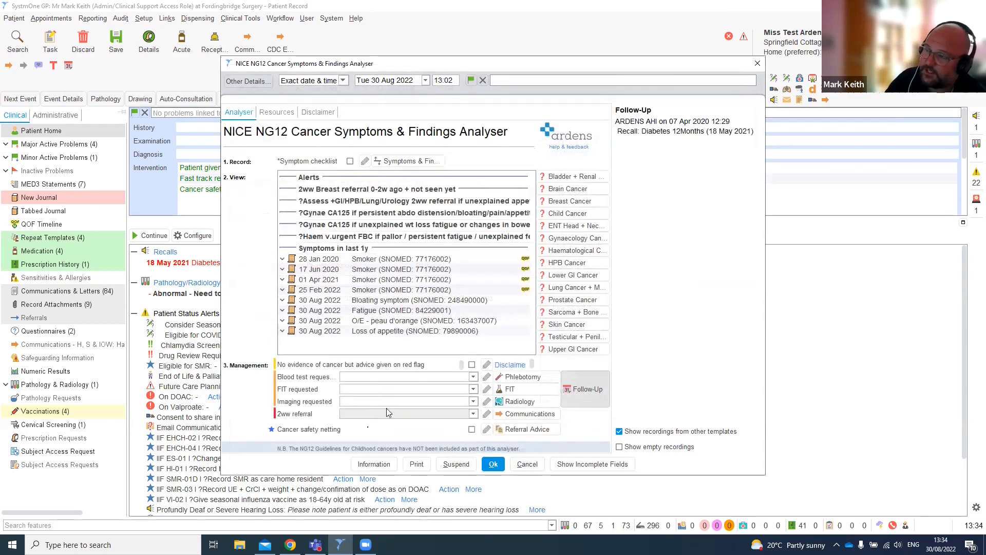
- Launch the Communications protocol from the analyser and cancel the CCG area selection
{"action": "left_click", "coordinate": [537, 415]}
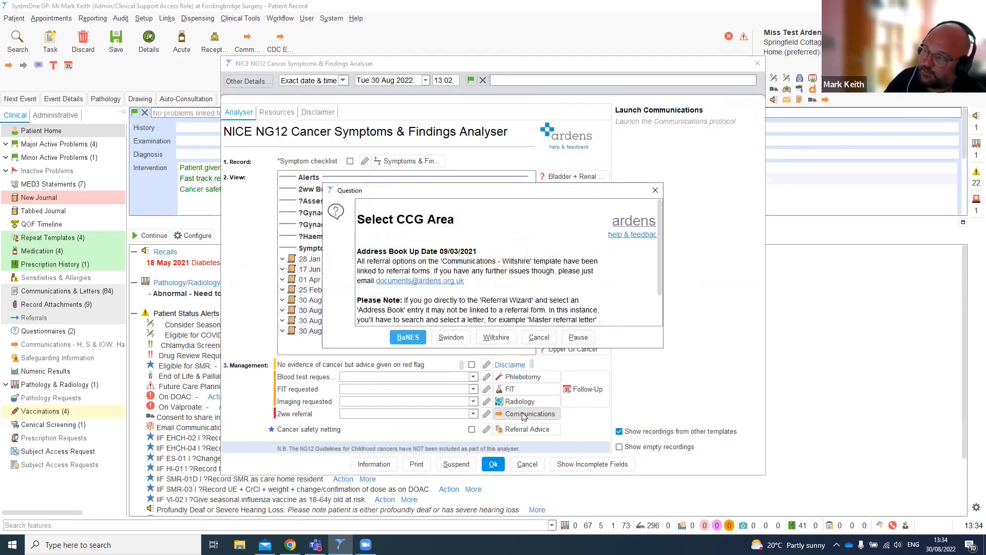
{"action": "left_click", "coordinate": [537, 338]}
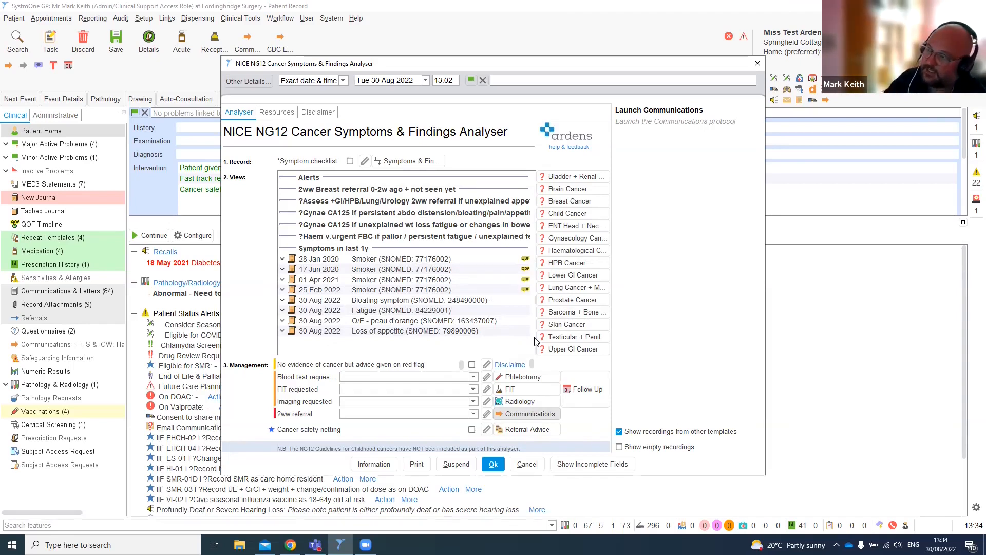
- Review the 2ww referral options and the cancer safety netting history in the analyser
{"action": "left_click", "coordinate": [379, 415]}
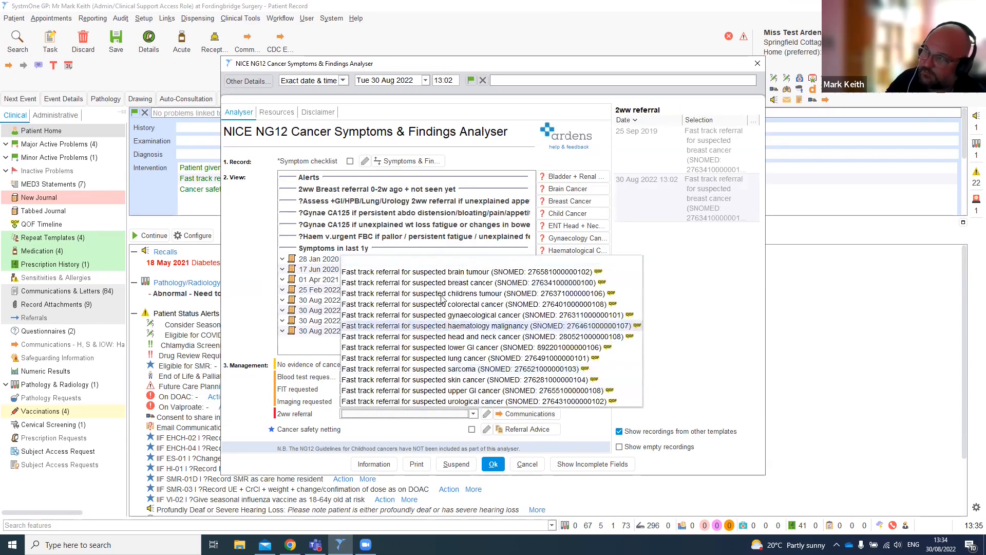
{"action": "left_click", "coordinate": [325, 430]}
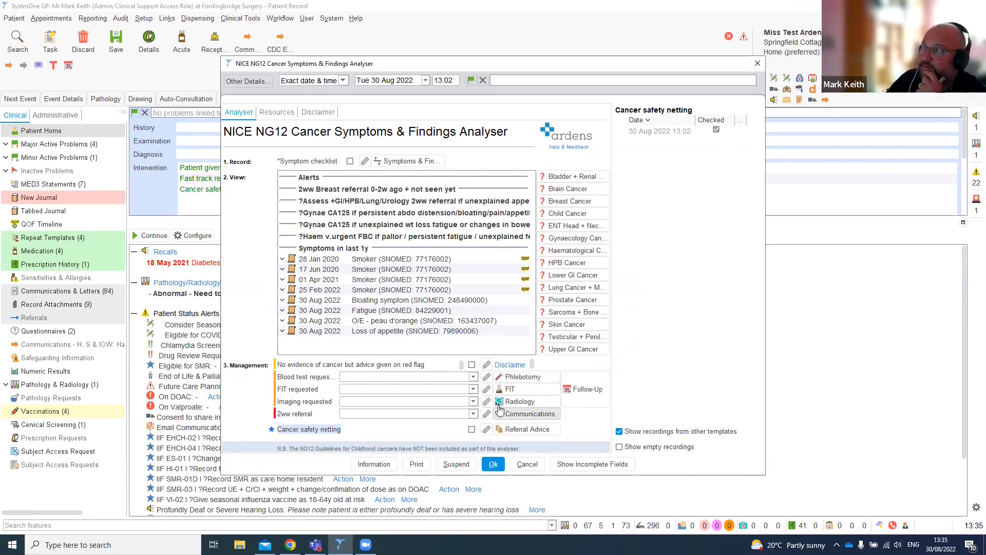
- Browse the analyser's Disclaimer and Resources tabs, return to the Analyser tab and close it
{"action": "left_click", "coordinate": [318, 112]}
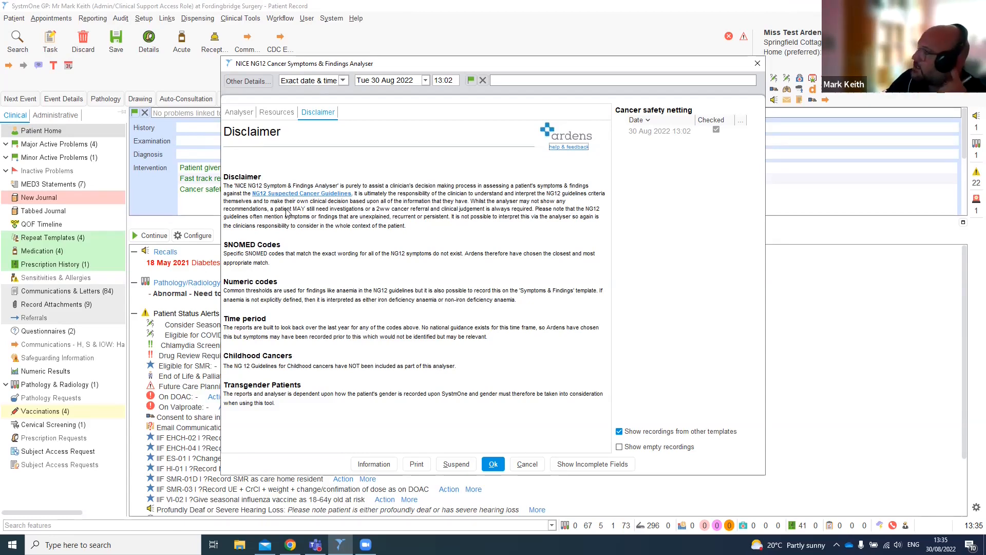
{"action": "left_click", "coordinate": [275, 115]}
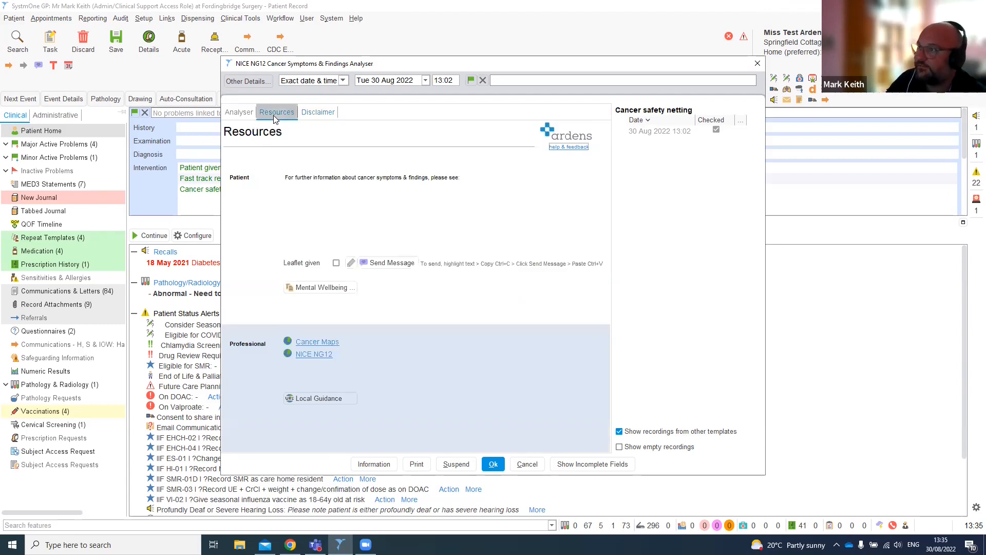
{"action": "left_click", "coordinate": [242, 114]}
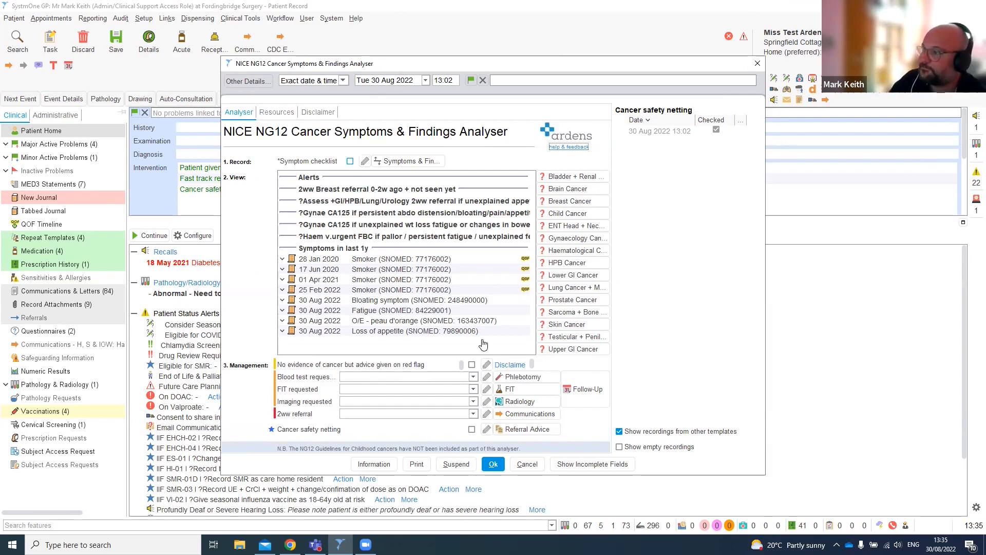
{"action": "left_click", "coordinate": [526, 464]}
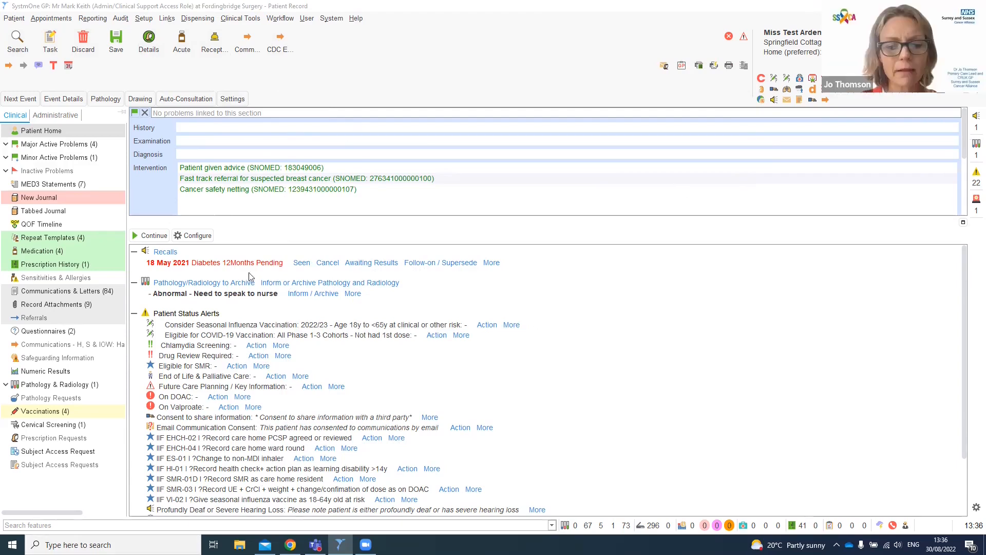
- Reopen the NG12 analyser on its Disclaimer tab and close it
{"action": "left_click", "coordinate": [378, 74]}
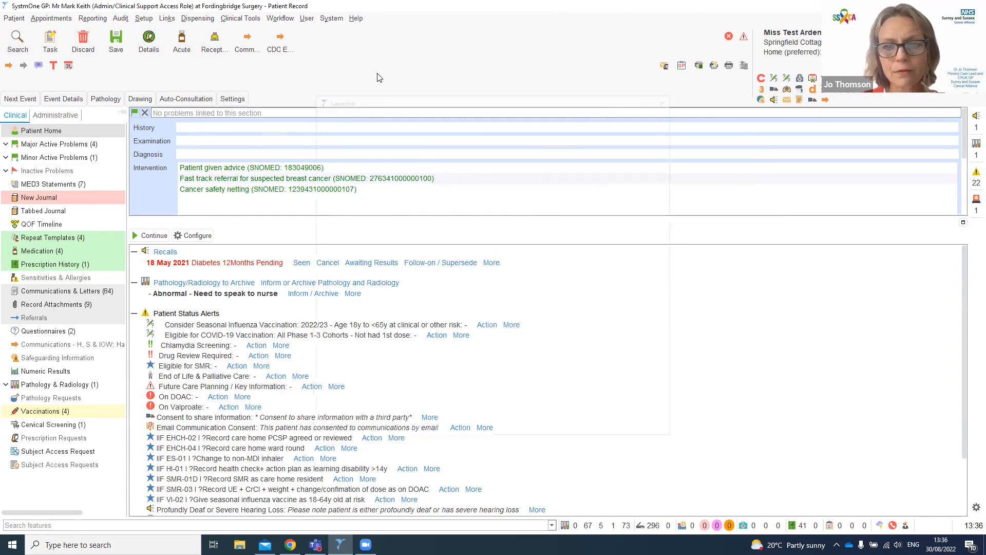
{"action": "left_click", "coordinate": [318, 112]}
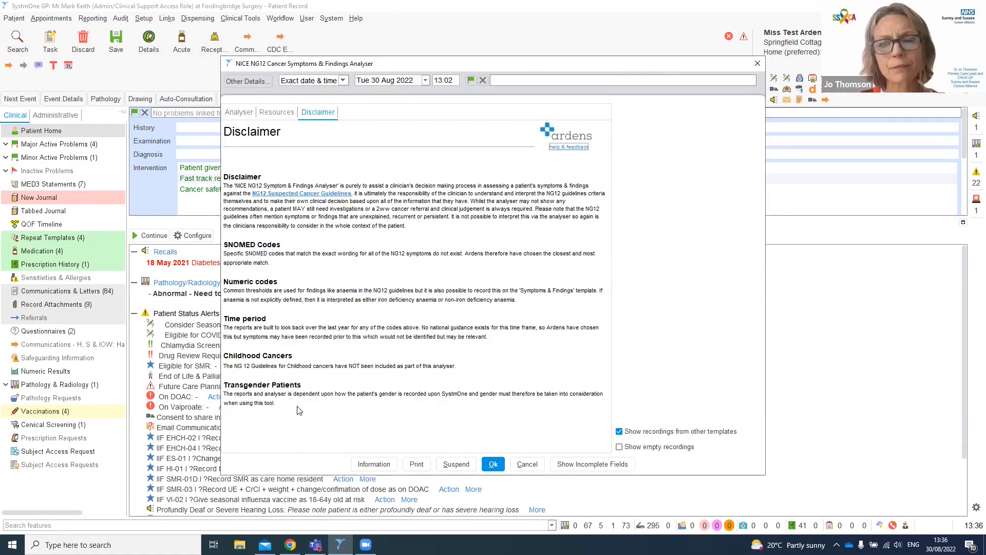
{"action": "left_click", "coordinate": [520, 465]}
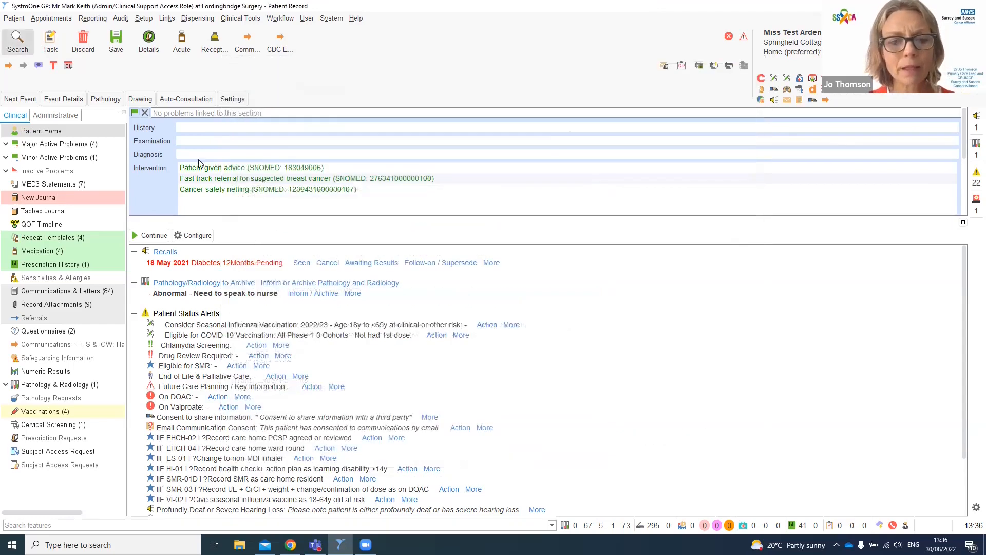
- Open the Faecal Immunochemical Test - FIT template
{"action": "left_click", "coordinate": [192, 100]}
{"action": "mouse_move", "coordinate": [215, 317]}
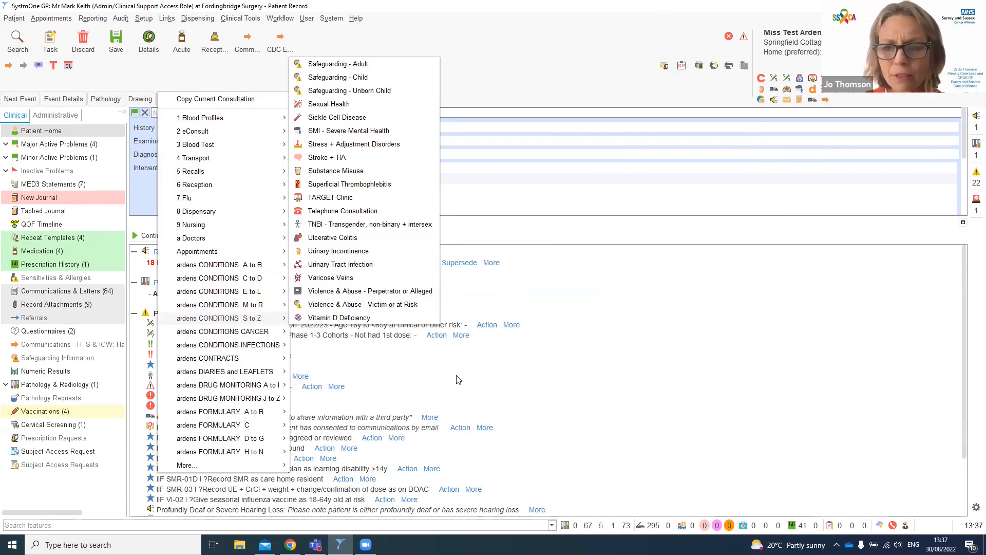
{"action": "left_click", "coordinate": [644, 261]}
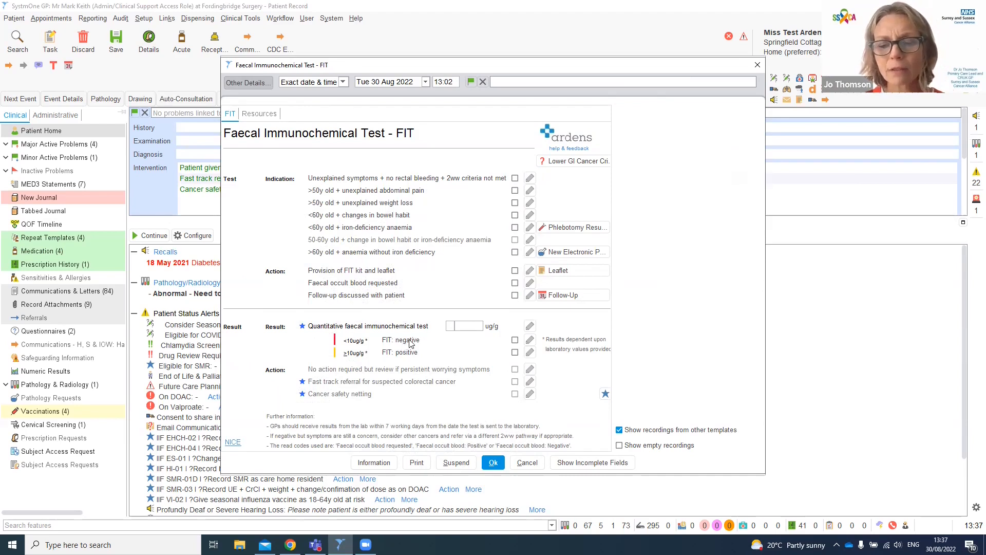
- Tick and untick the FIT negative result, then cancel the FIT template
{"action": "left_click", "coordinate": [515, 340]}
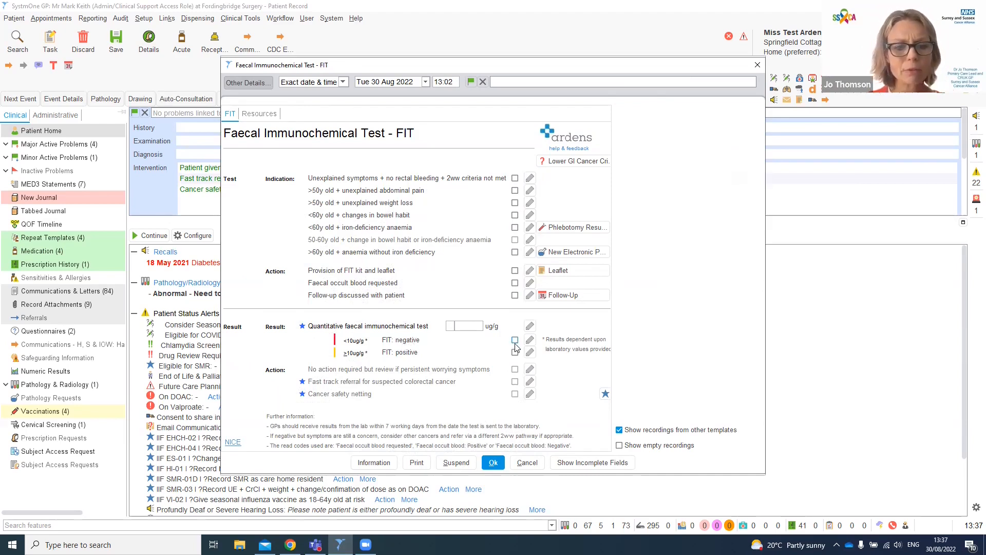
{"action": "left_click", "coordinate": [515, 339]}
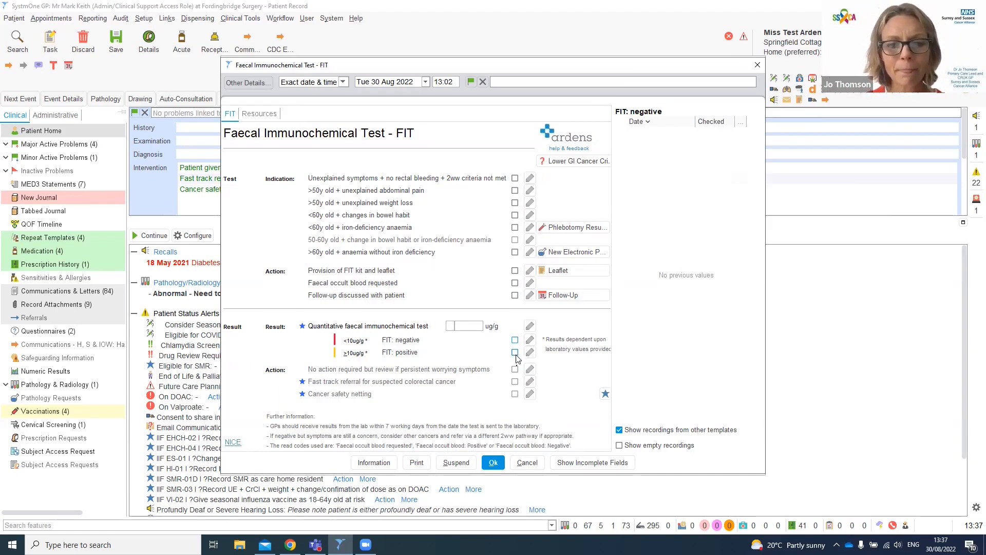
{"action": "left_click", "coordinate": [528, 463]}
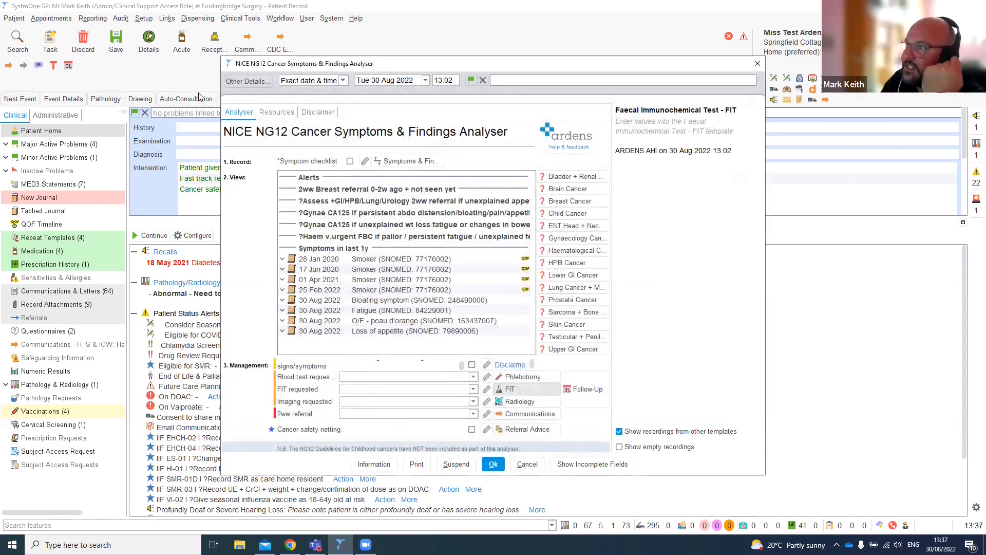
- Open the TNBI - Transgender, Non-binary + Intersex template from the Ardens conditions S to Z templates
{"action": "left_click", "coordinate": [175, 99]}
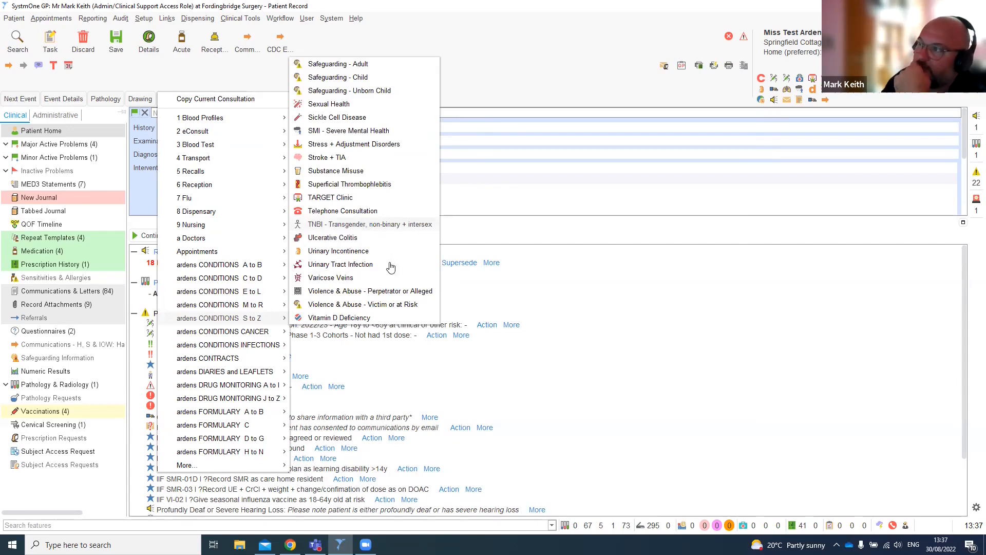
{"action": "left_click", "coordinate": [360, 224]}
{"action": "left_click", "coordinate": [367, 173]}
{"action": "left_click", "coordinate": [366, 174]}
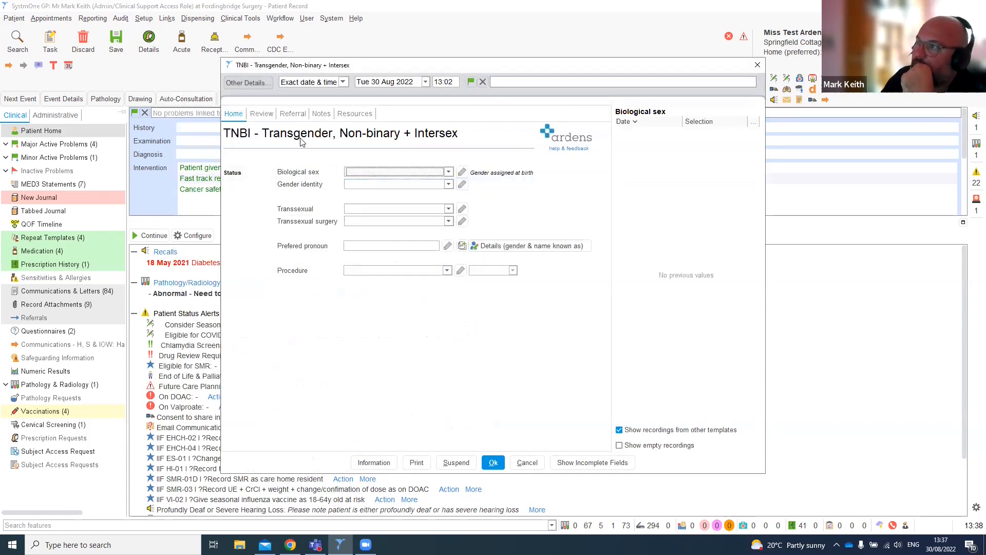
- Browse the TNBI template's Review, Referral and Notes tabs and return to Home
{"action": "left_click", "coordinate": [262, 114]}
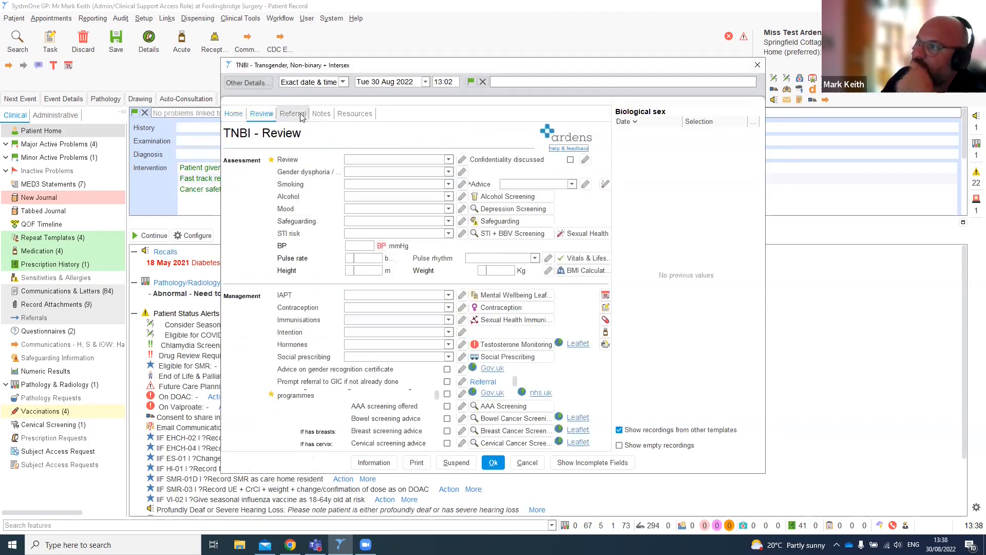
{"action": "left_click", "coordinate": [301, 117]}
{"action": "left_click", "coordinate": [323, 114]}
{"action": "left_click", "coordinate": [237, 114]}
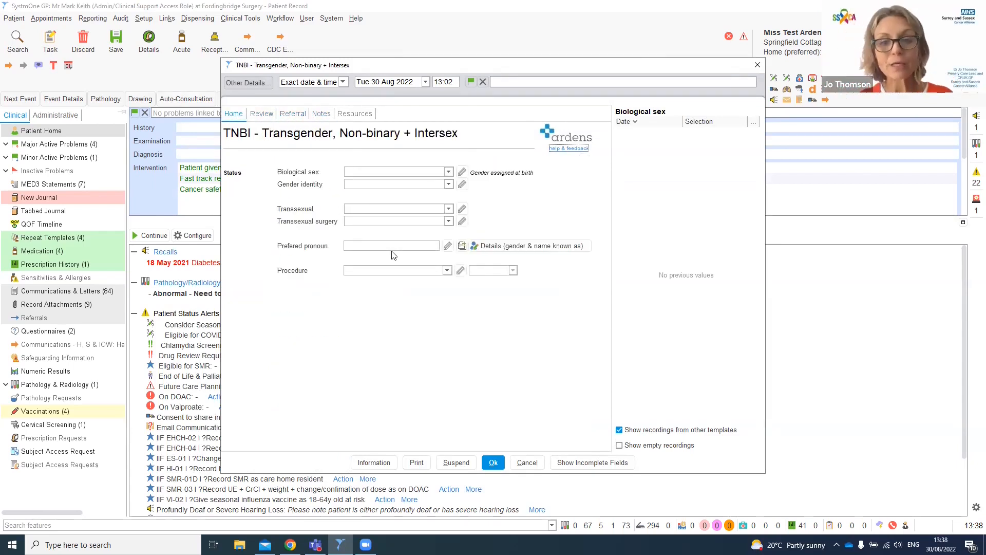
- Examine the options for transsexual surgery, transsexual, gender identity and biological sex in the TNBI template
{"action": "left_click", "coordinate": [405, 221]}
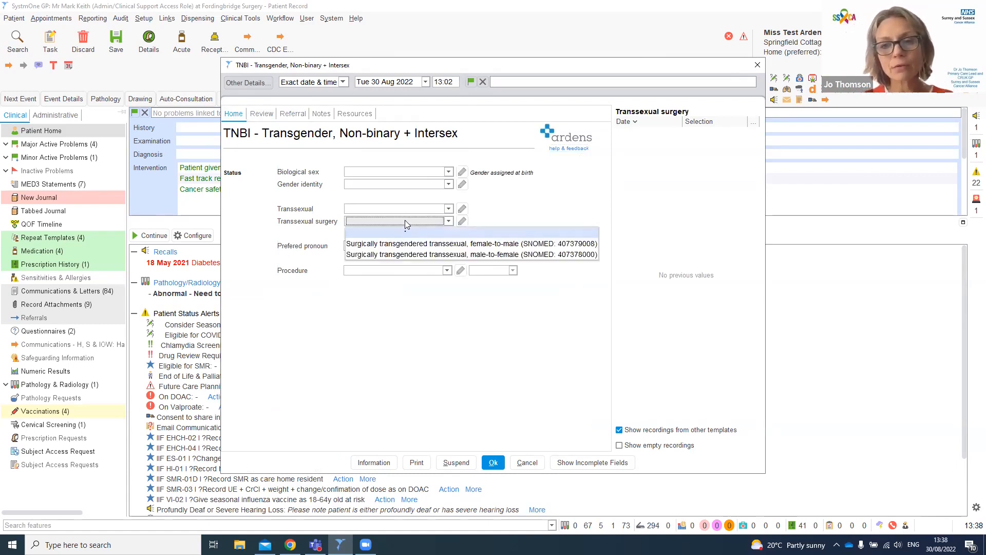
{"action": "left_click", "coordinate": [410, 208]}
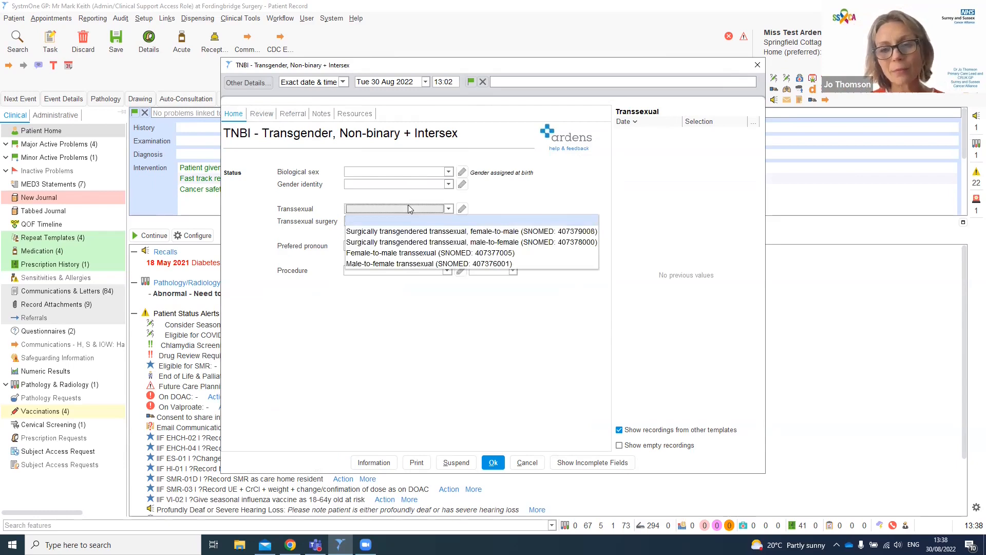
{"action": "left_click", "coordinate": [410, 209]}
{"action": "left_click", "coordinate": [414, 186]}
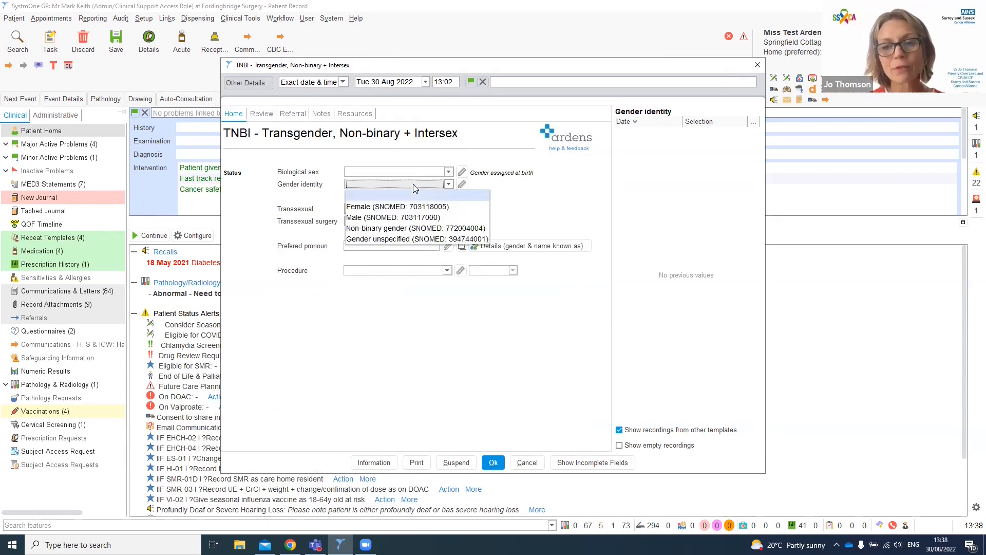
{"action": "left_click", "coordinate": [417, 173]}
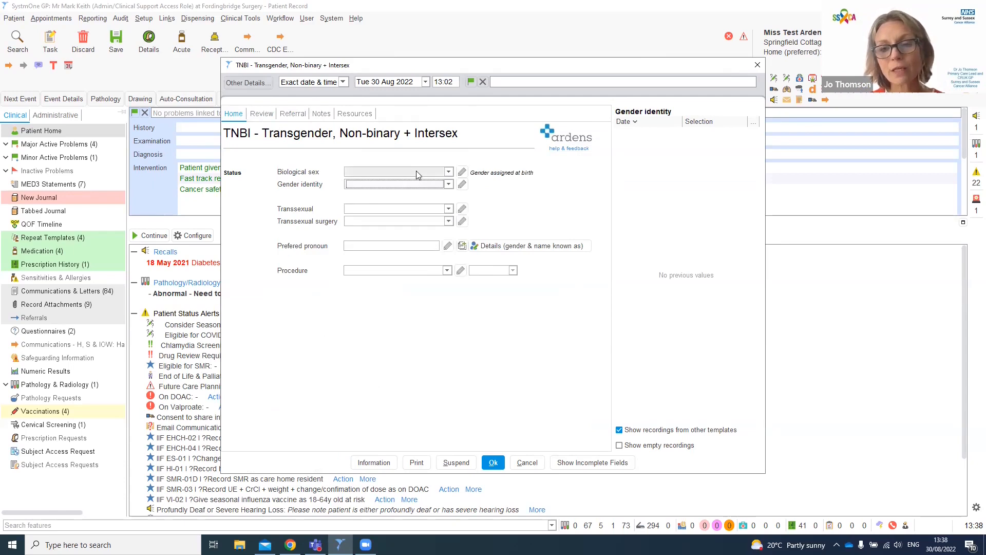
{"action": "left_click", "coordinate": [418, 173]}
{"action": "left_click", "coordinate": [417, 173]}
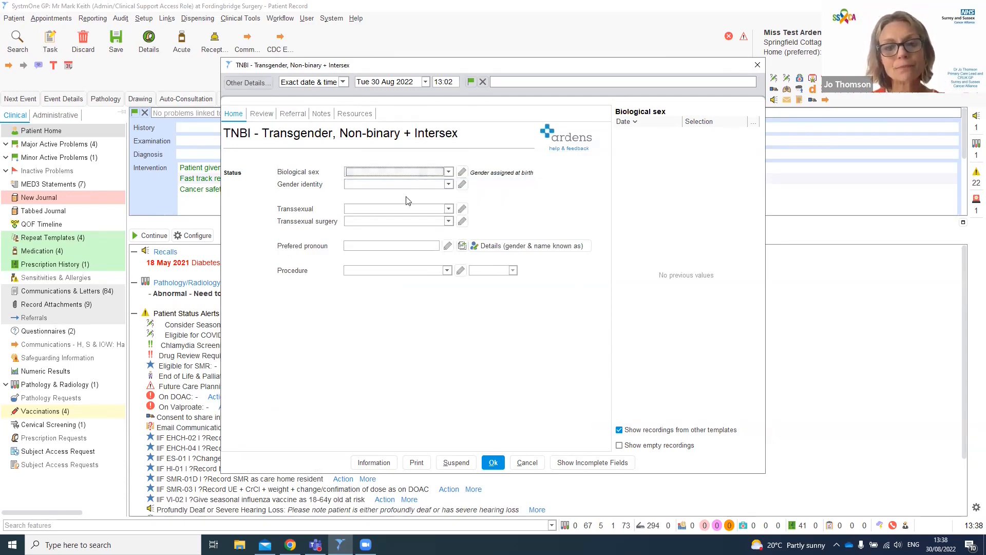